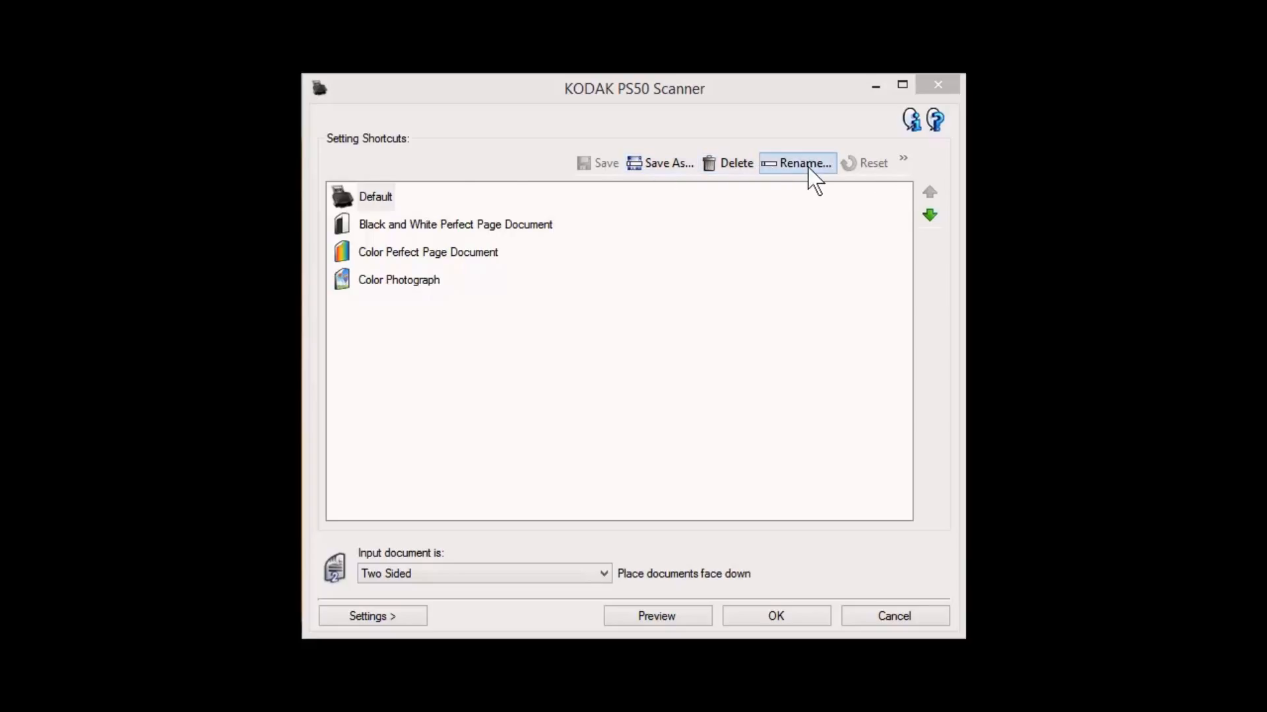
Move the Color Photograph shortcut up one place and back down, and view its input document options
left_click(432, 284)
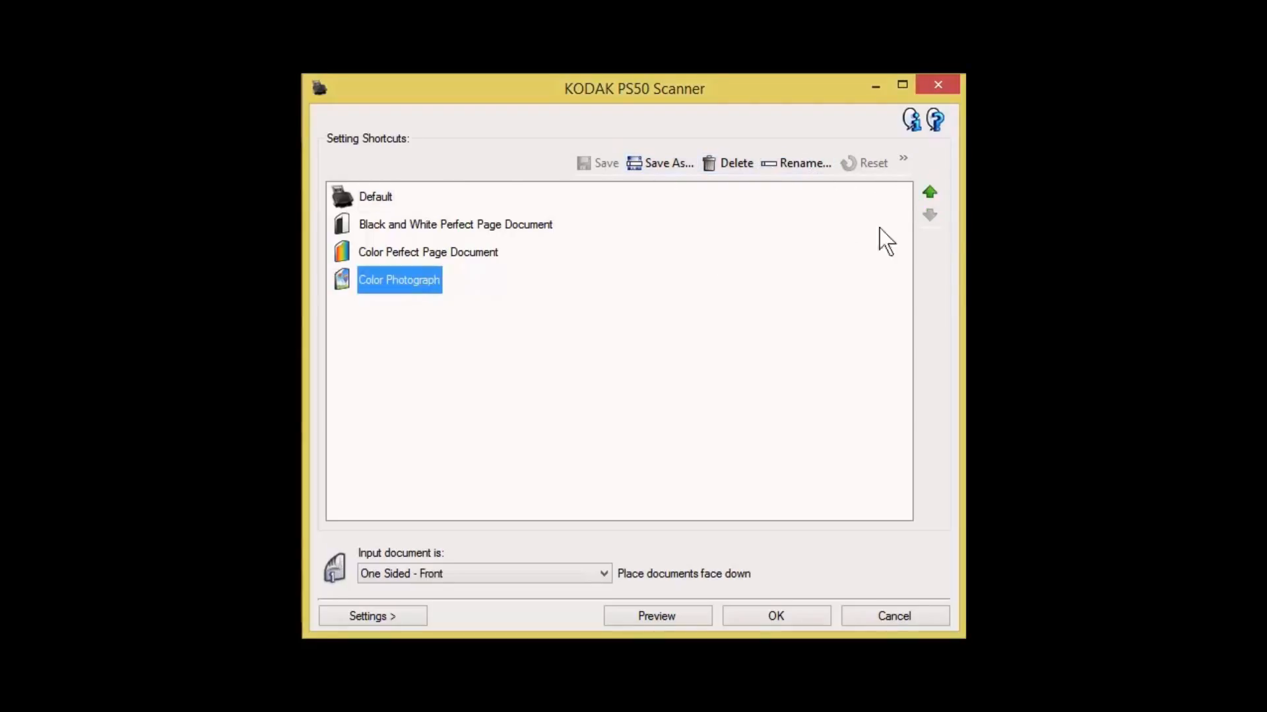
left_click(929, 191)
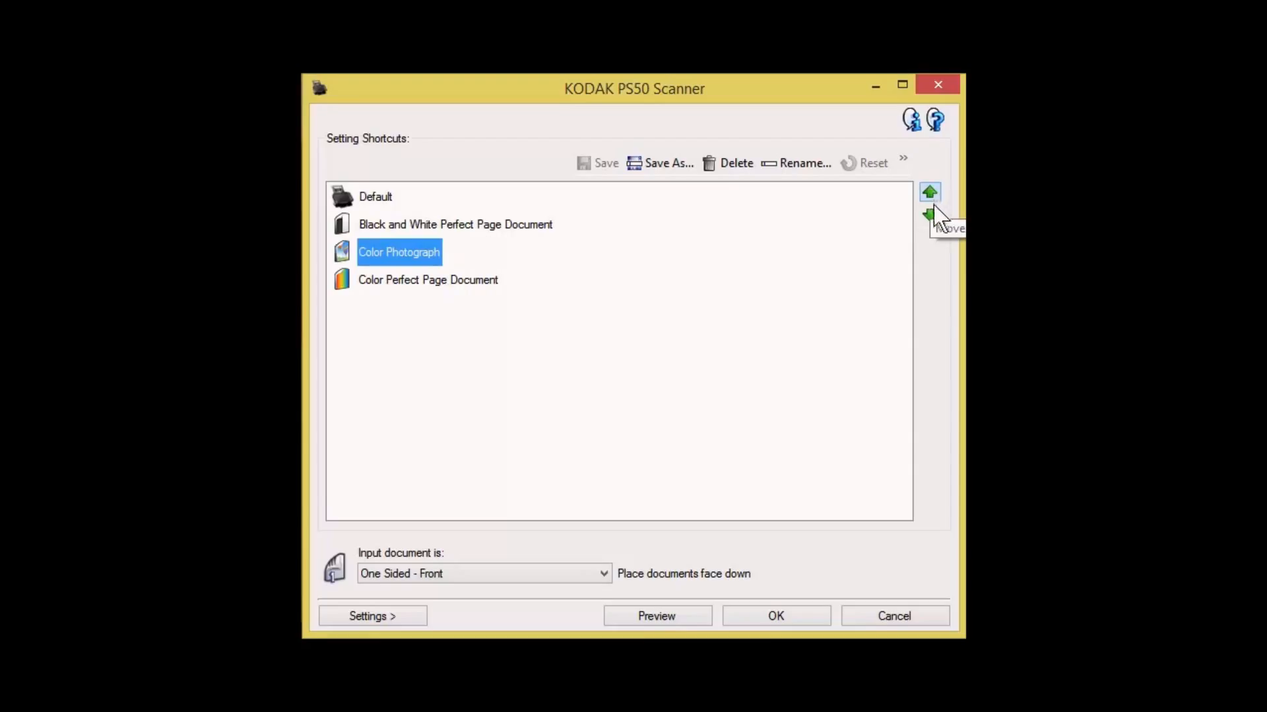
left_click(932, 211)
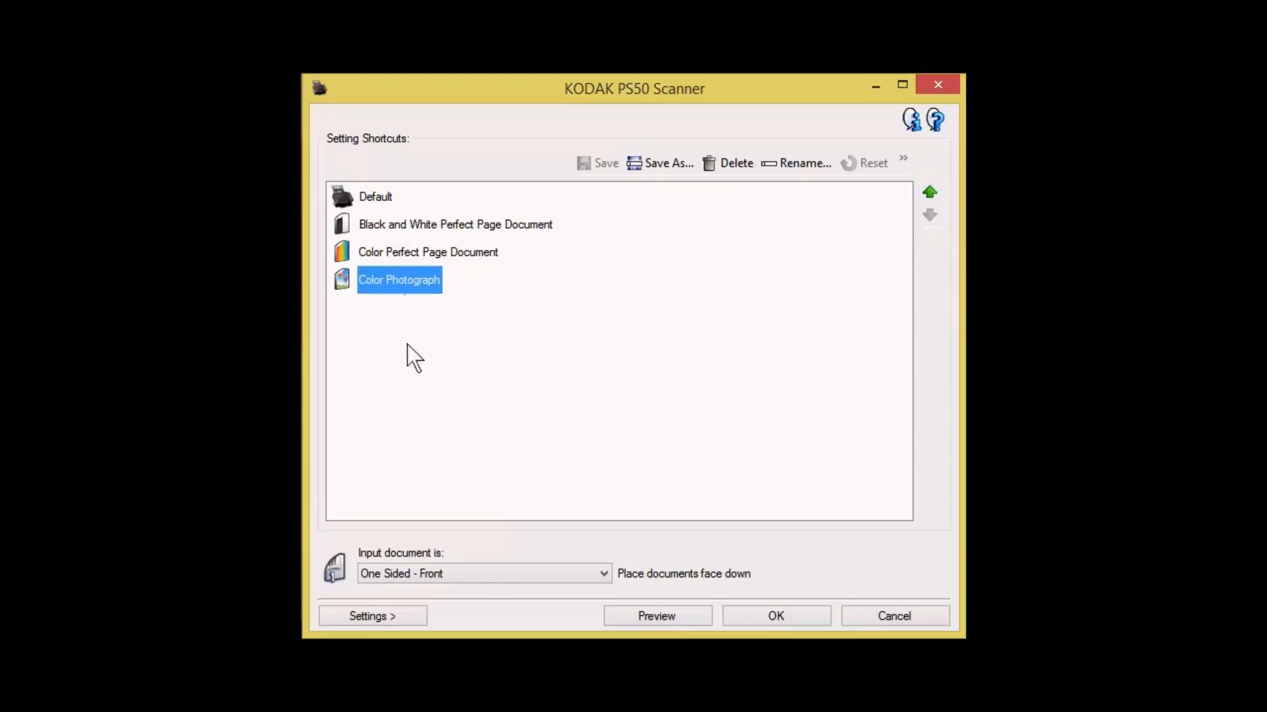
left_click(451, 580)
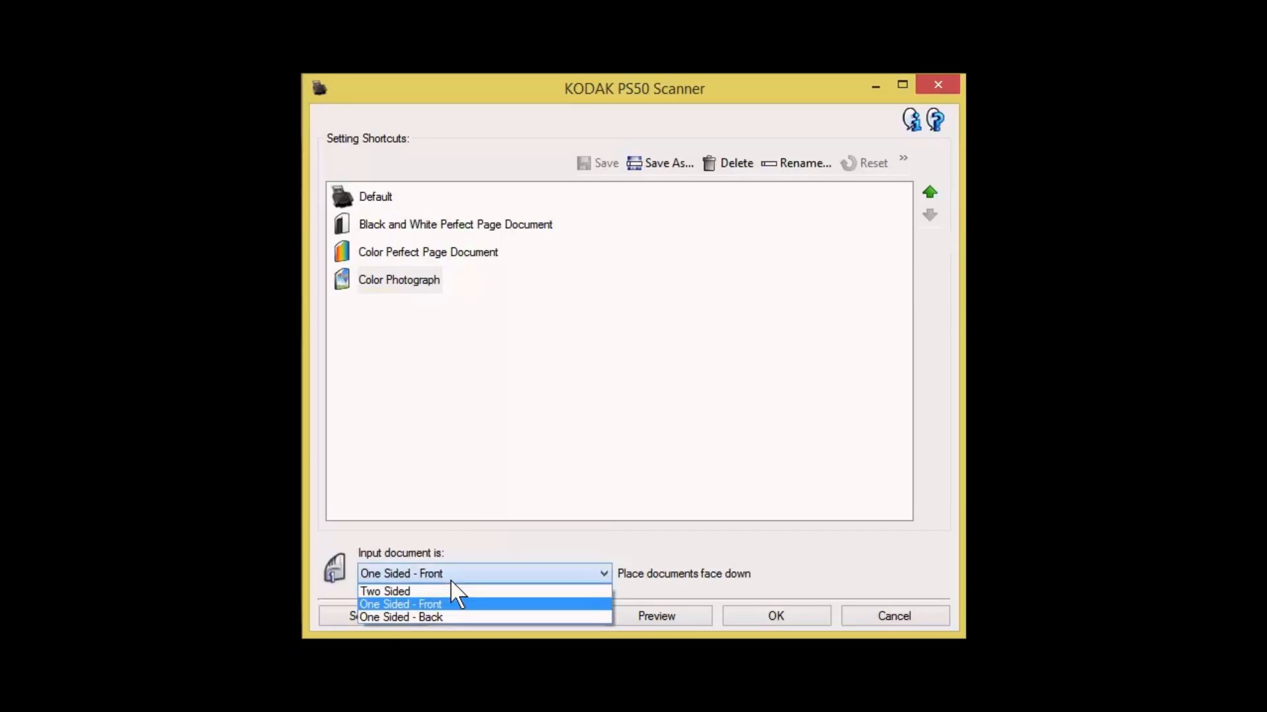
left_click(450, 580)
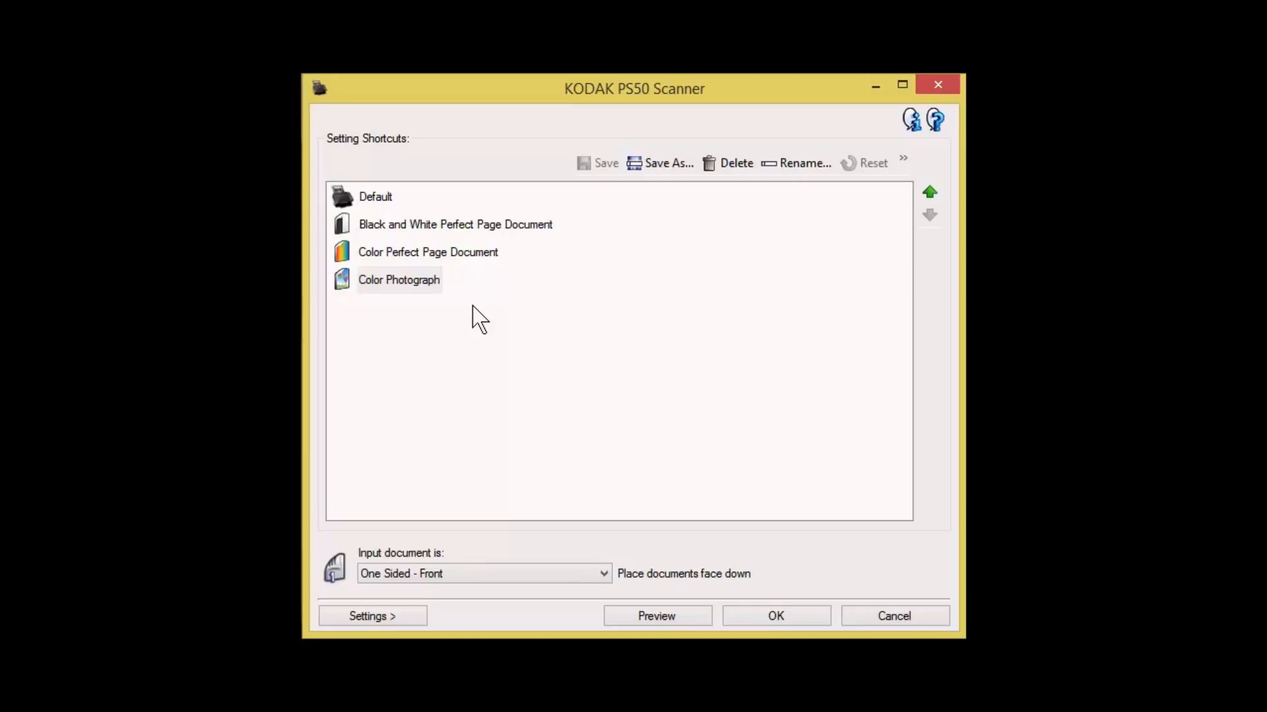
Delete the Color Photograph, Color Perfect Page Document and Black and White Perfect Page Document shortcuts
left_click(401, 282)
left_click(725, 165)
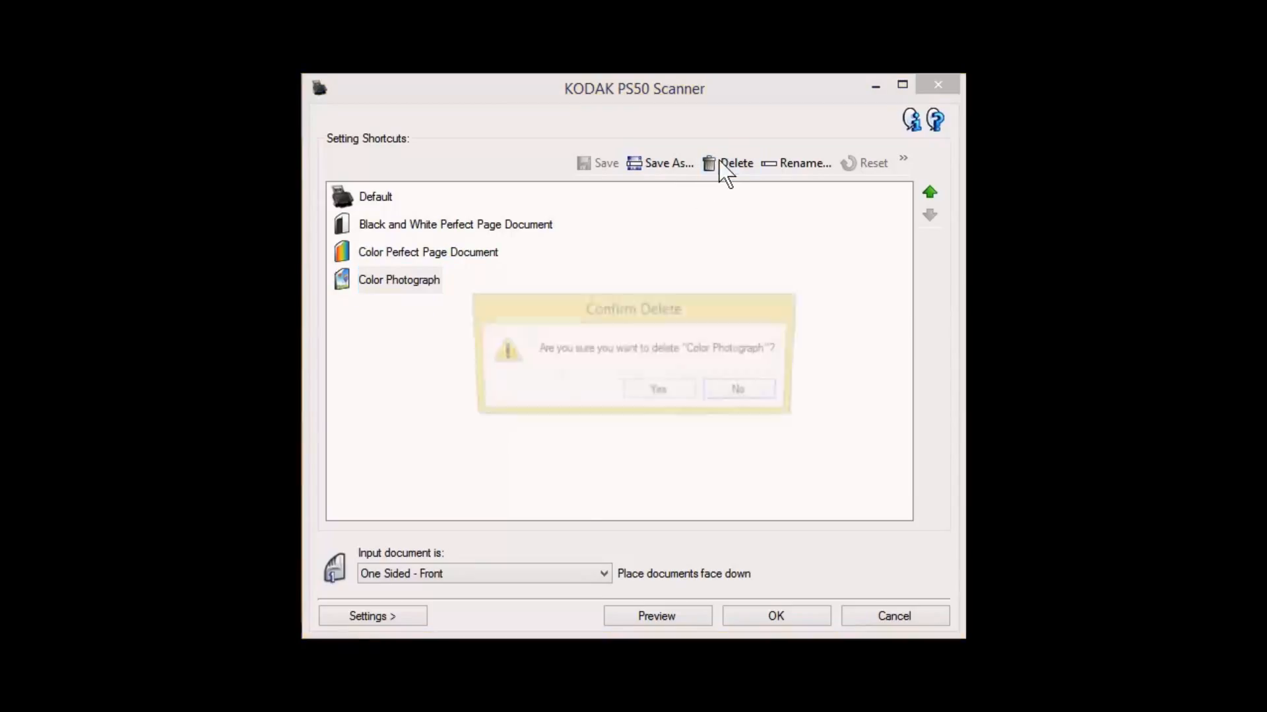
left_click(668, 389)
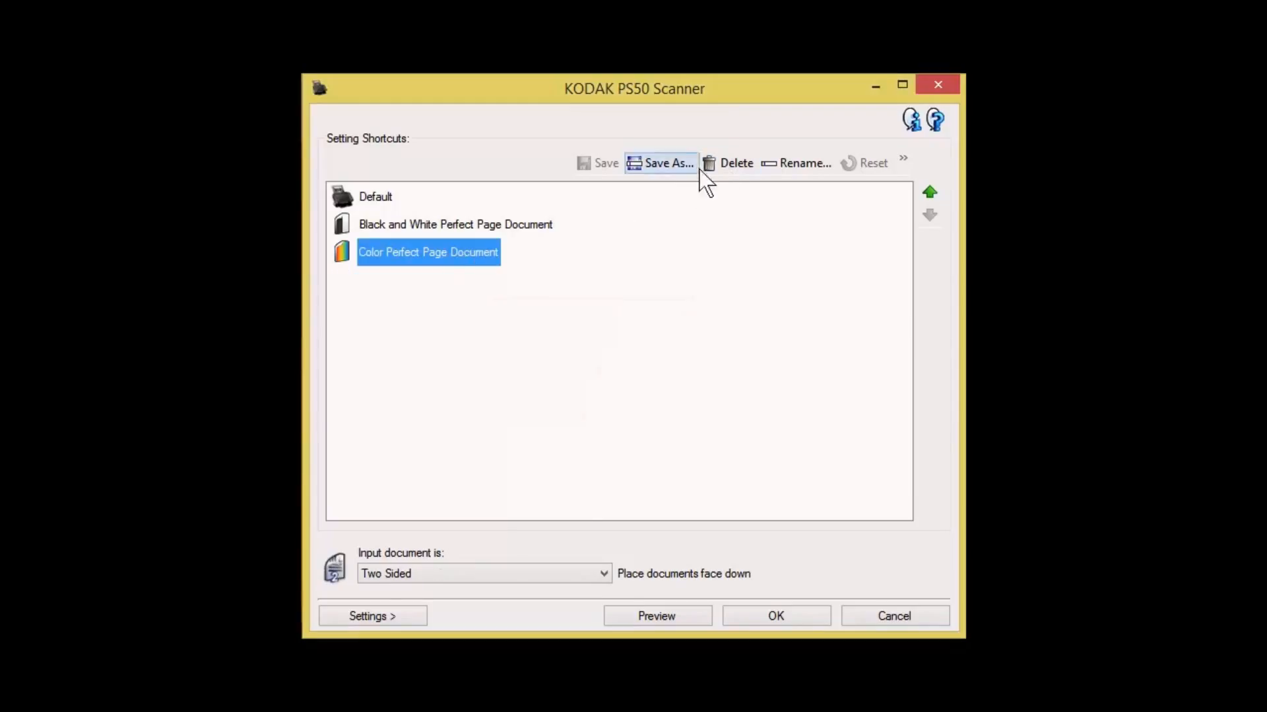
left_click(734, 165)
left_click(680, 394)
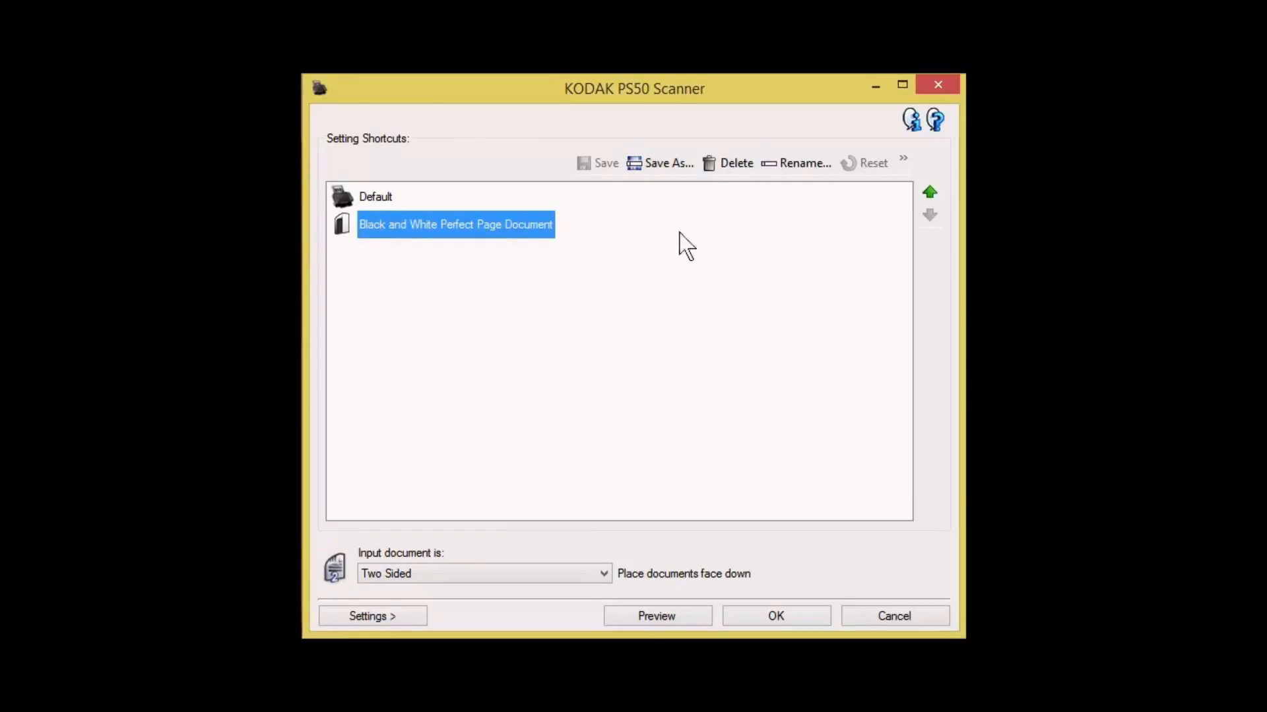
left_click(720, 165)
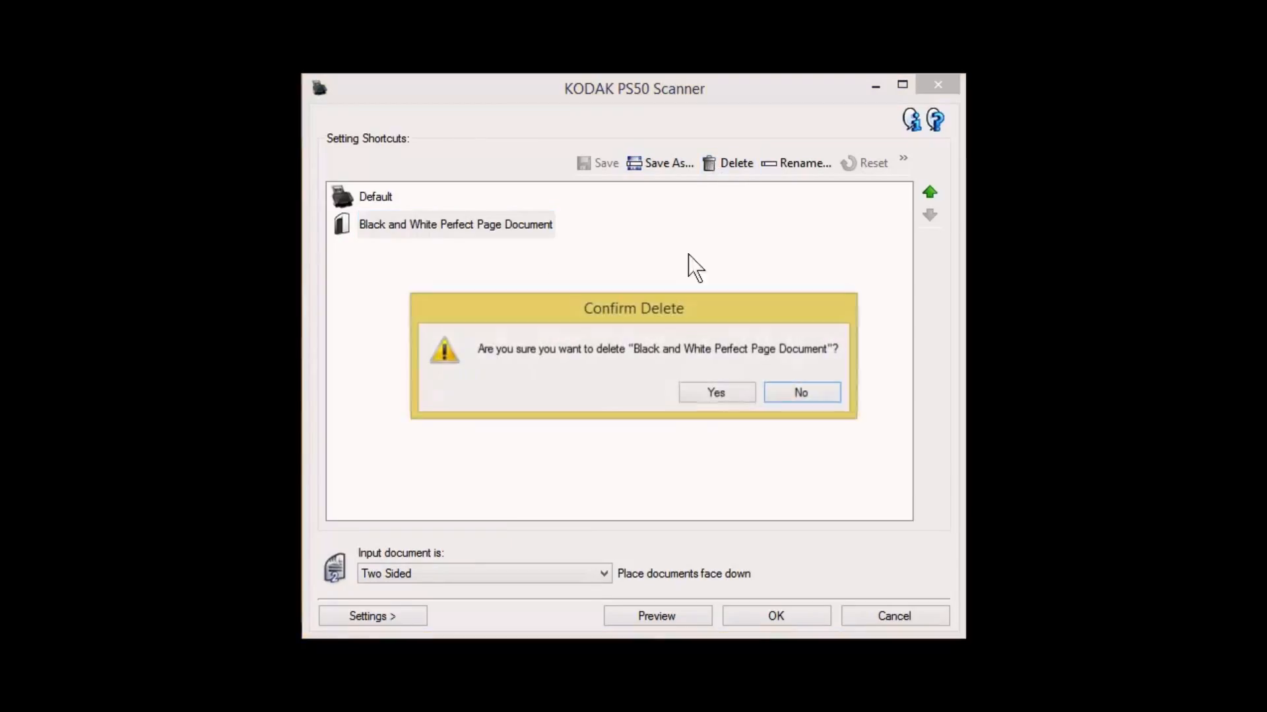
left_click(718, 393)
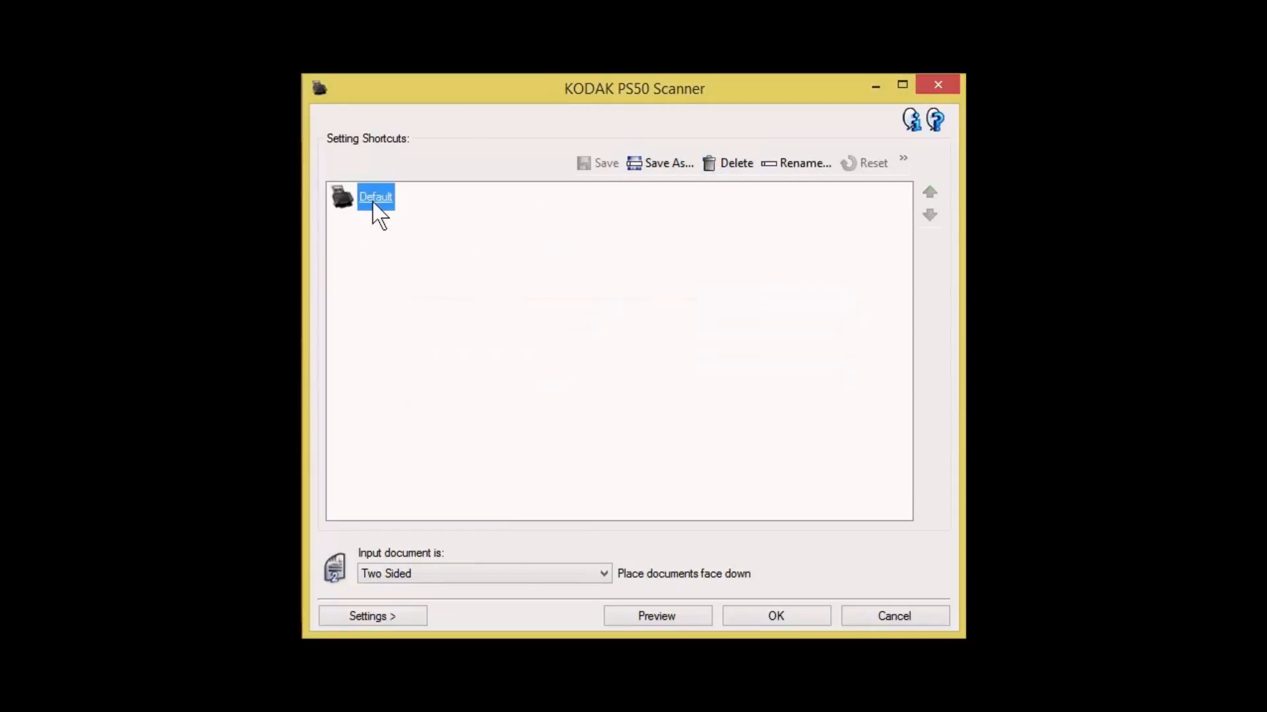
Restore all supplied setting shortcuts to their factory settings, including the settings shared across shortcuts
left_click(901, 160)
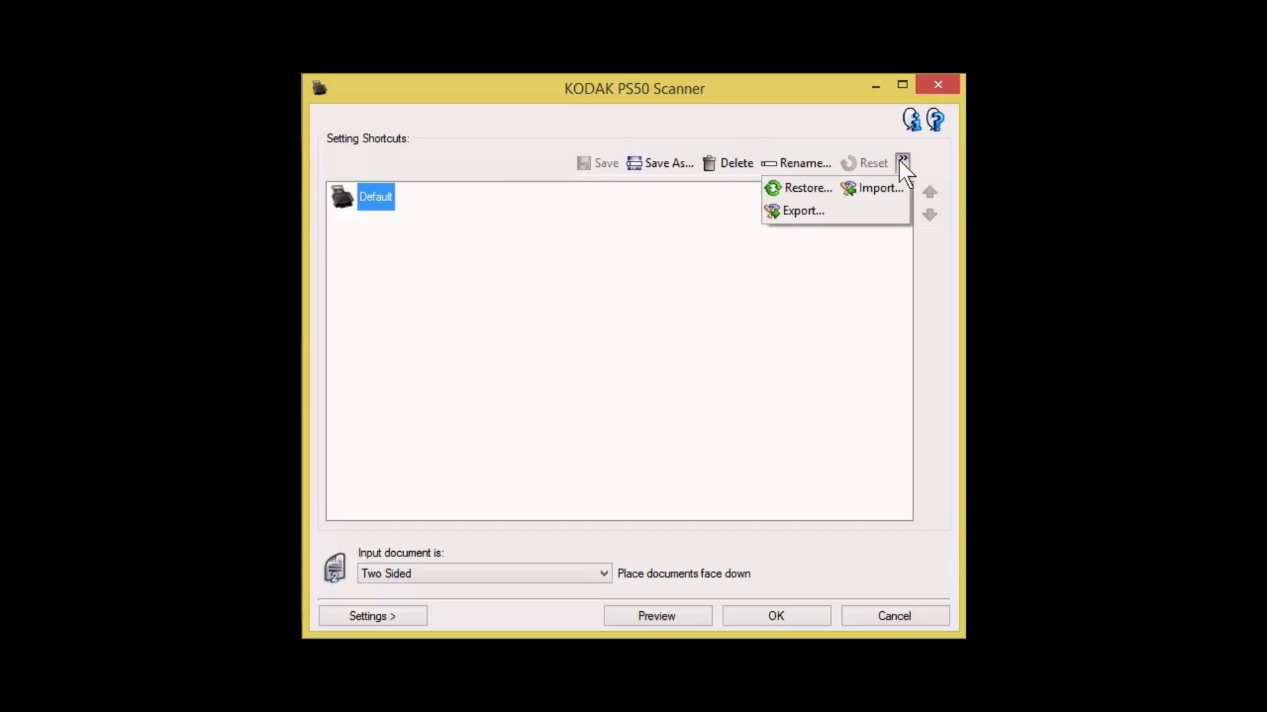
left_click(806, 188)
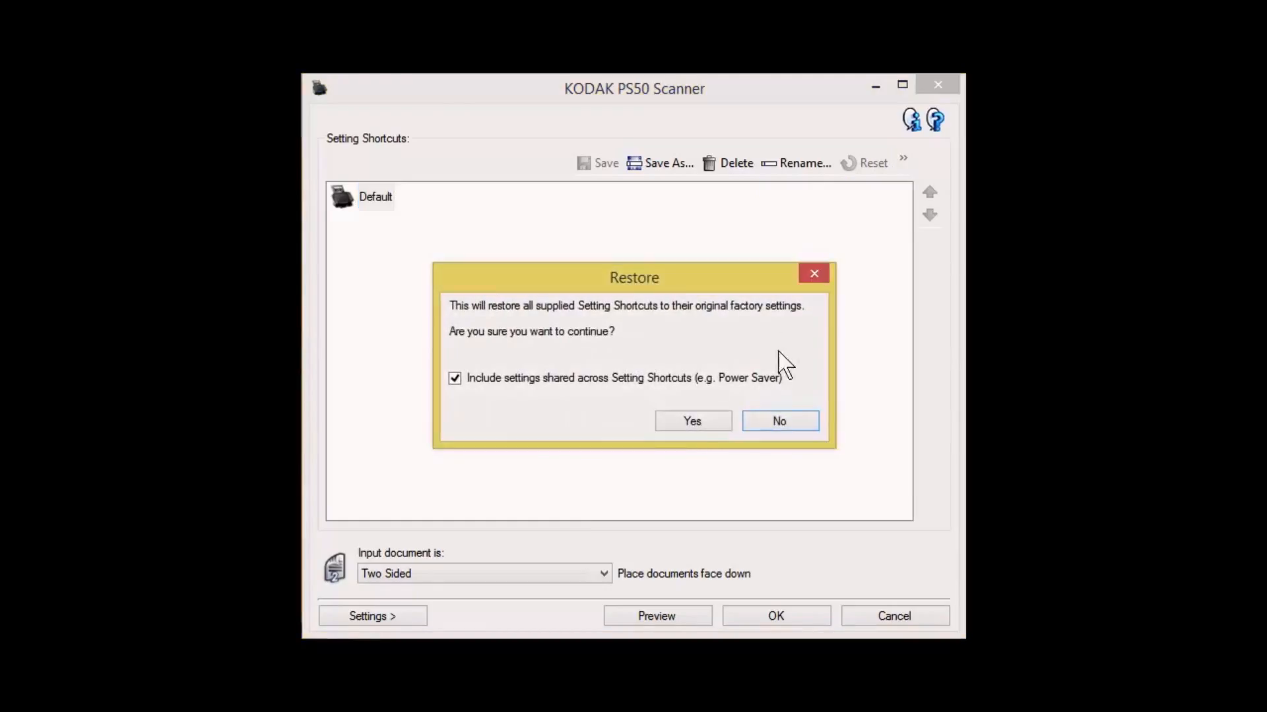
left_click(704, 428)
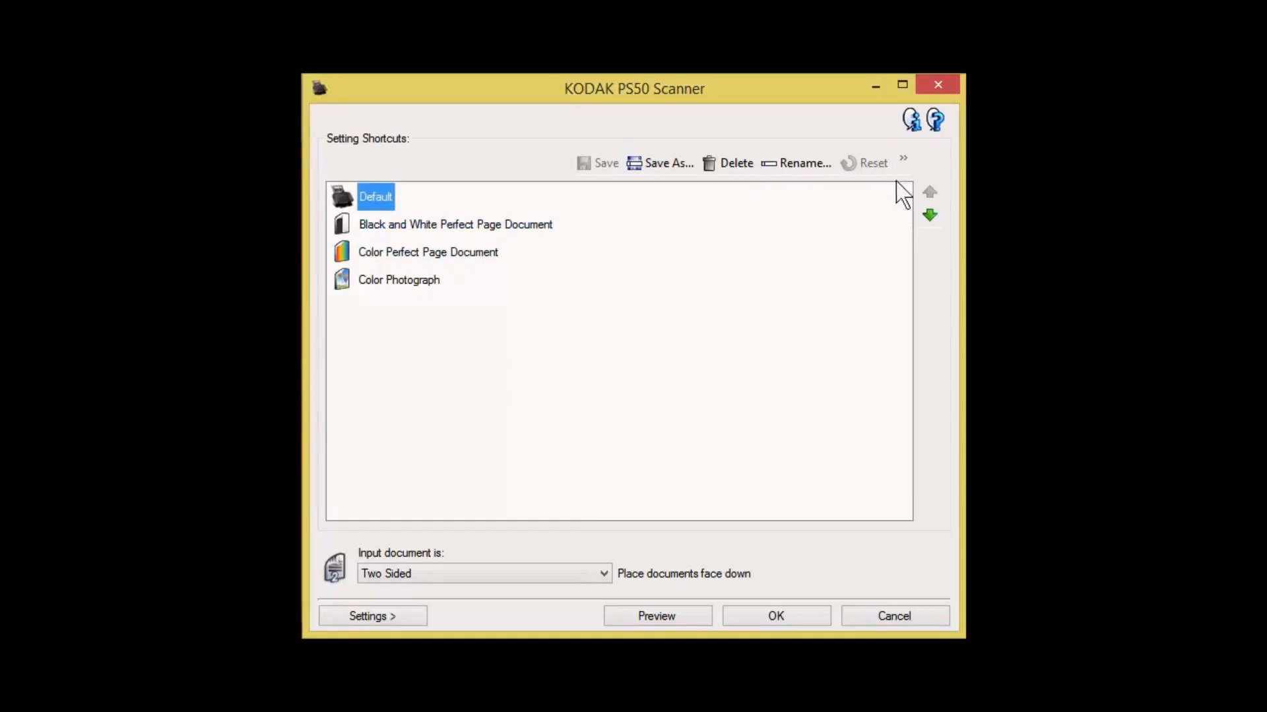
left_click(902, 161)
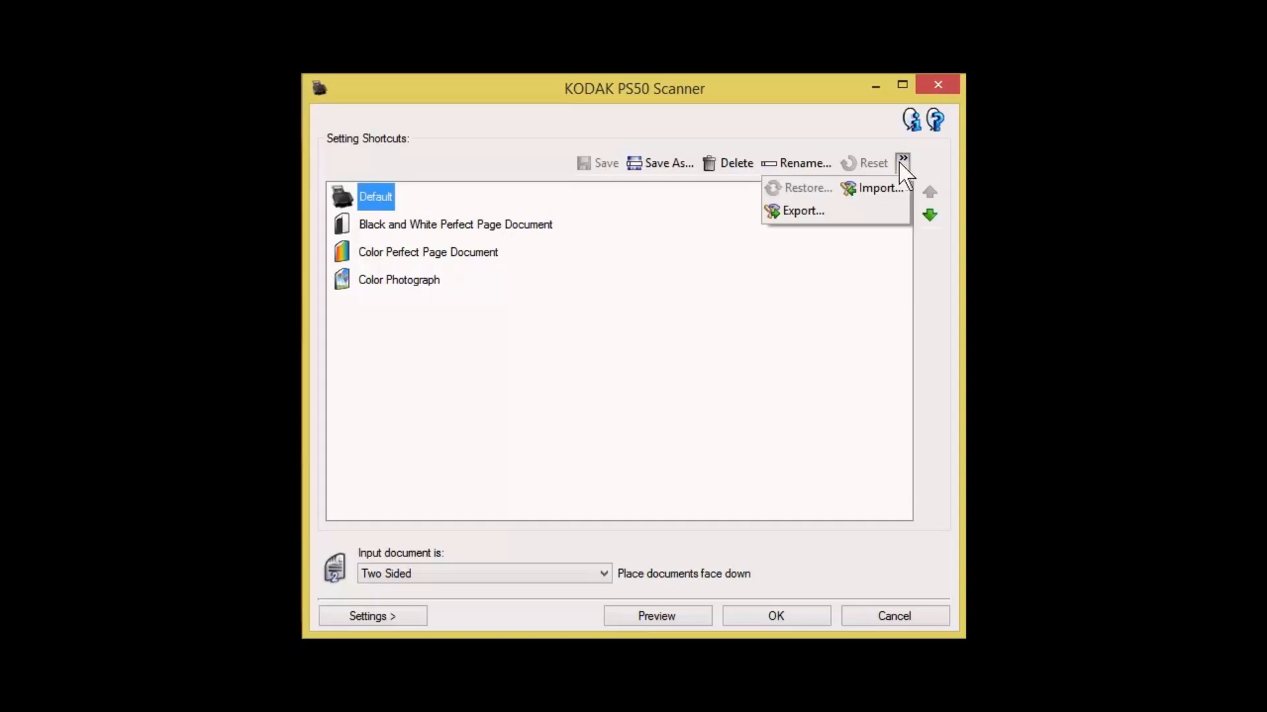
left_click(759, 285)
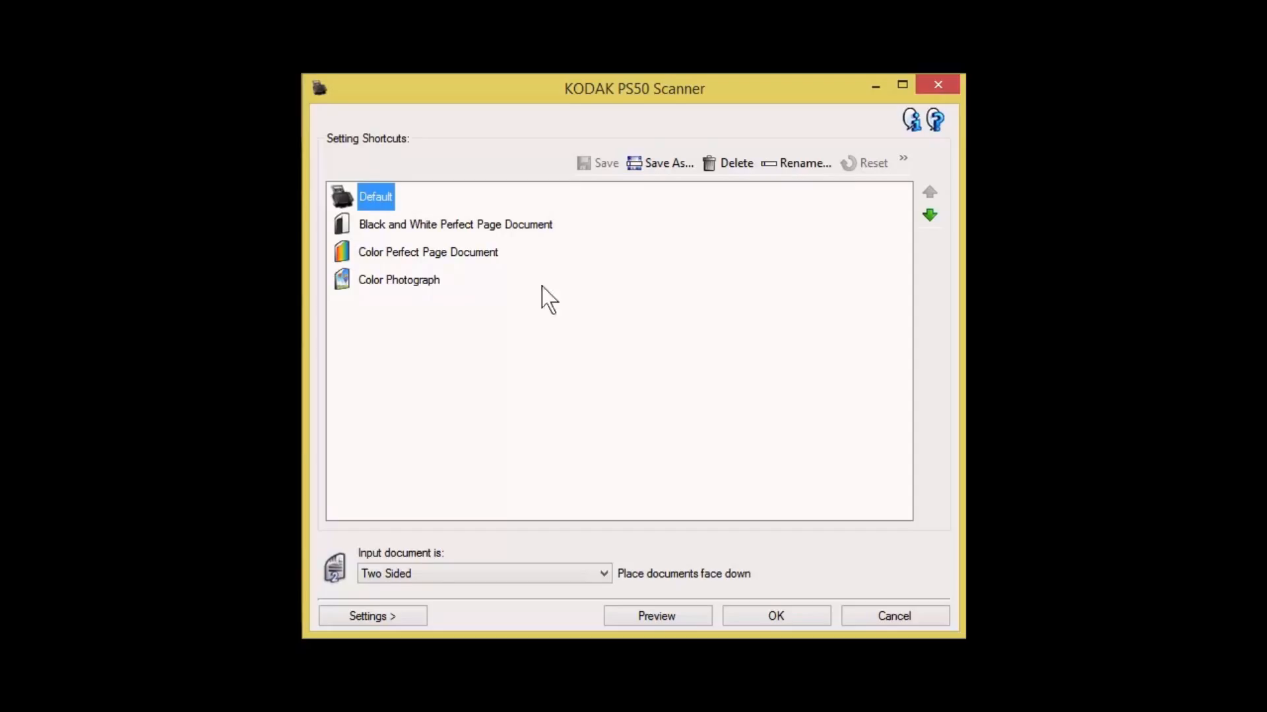
Remove the restored Color Photograph, Color Perfect Page Document and Black and White Perfect Page Document shortcuts, keeping only Default
left_click(411, 282)
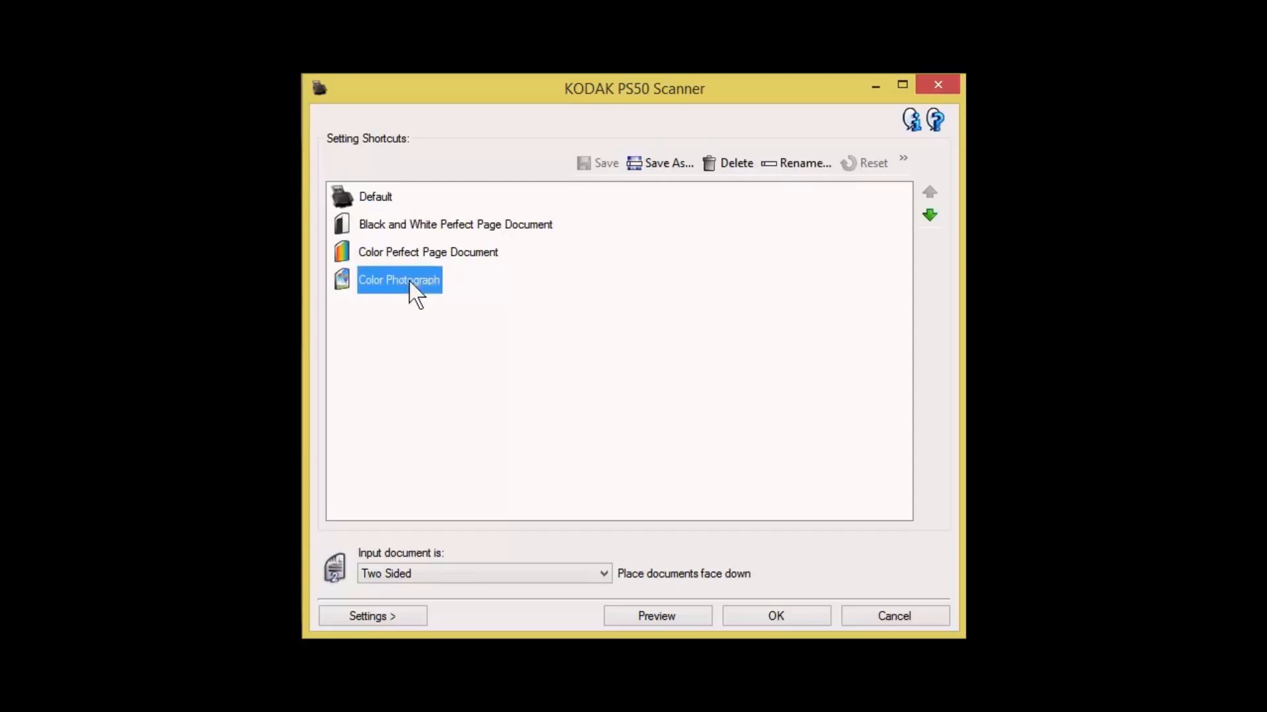
left_click(728, 164)
left_click(674, 396)
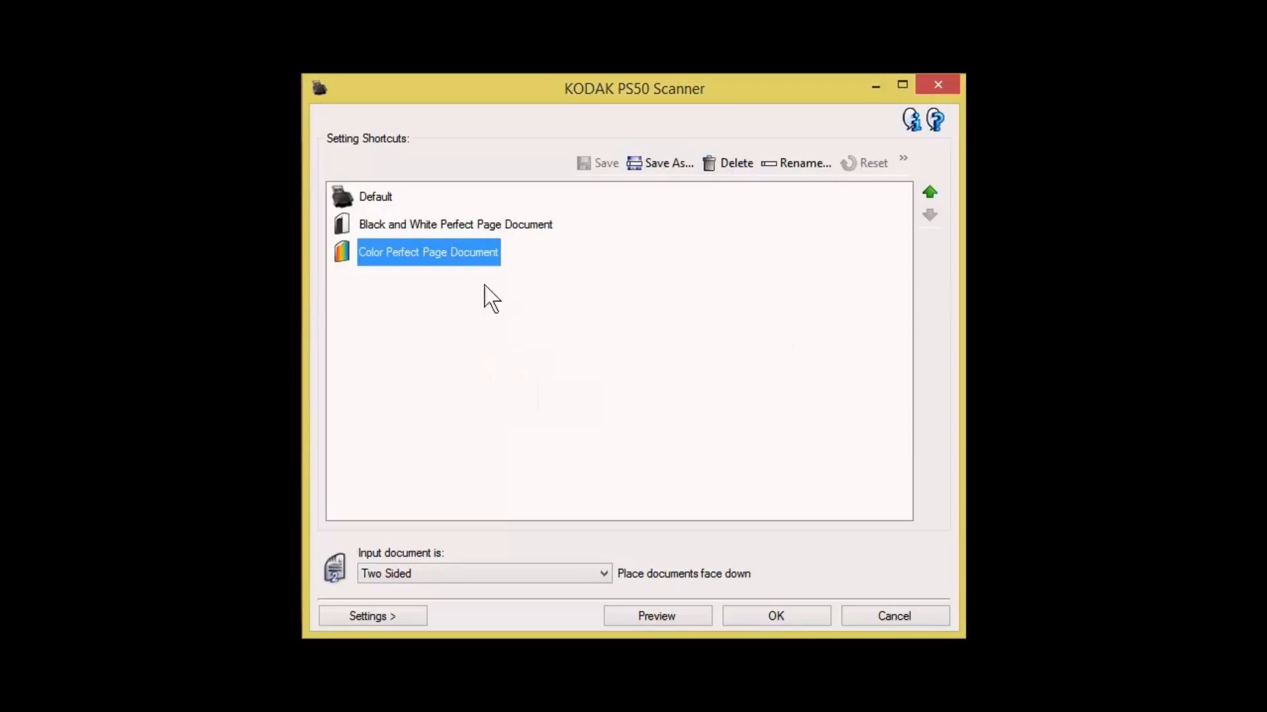
left_click(725, 165)
left_click(664, 395)
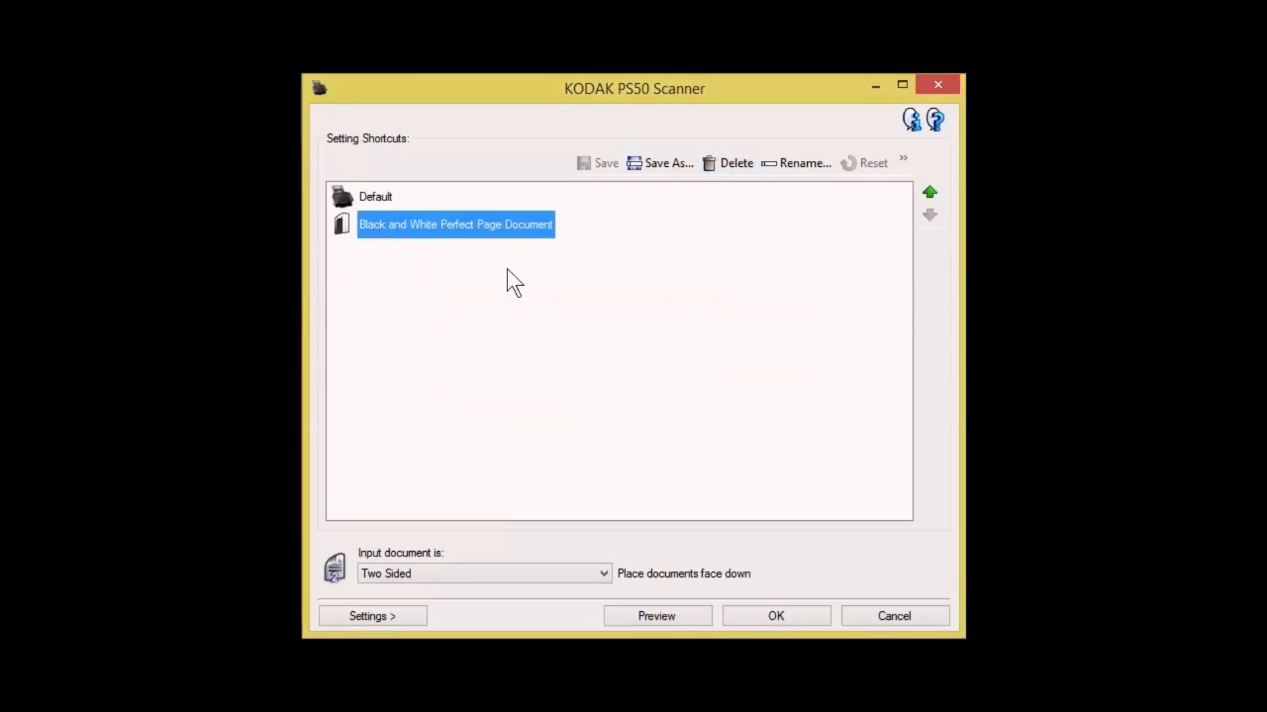
left_click(725, 165)
left_click(711, 392)
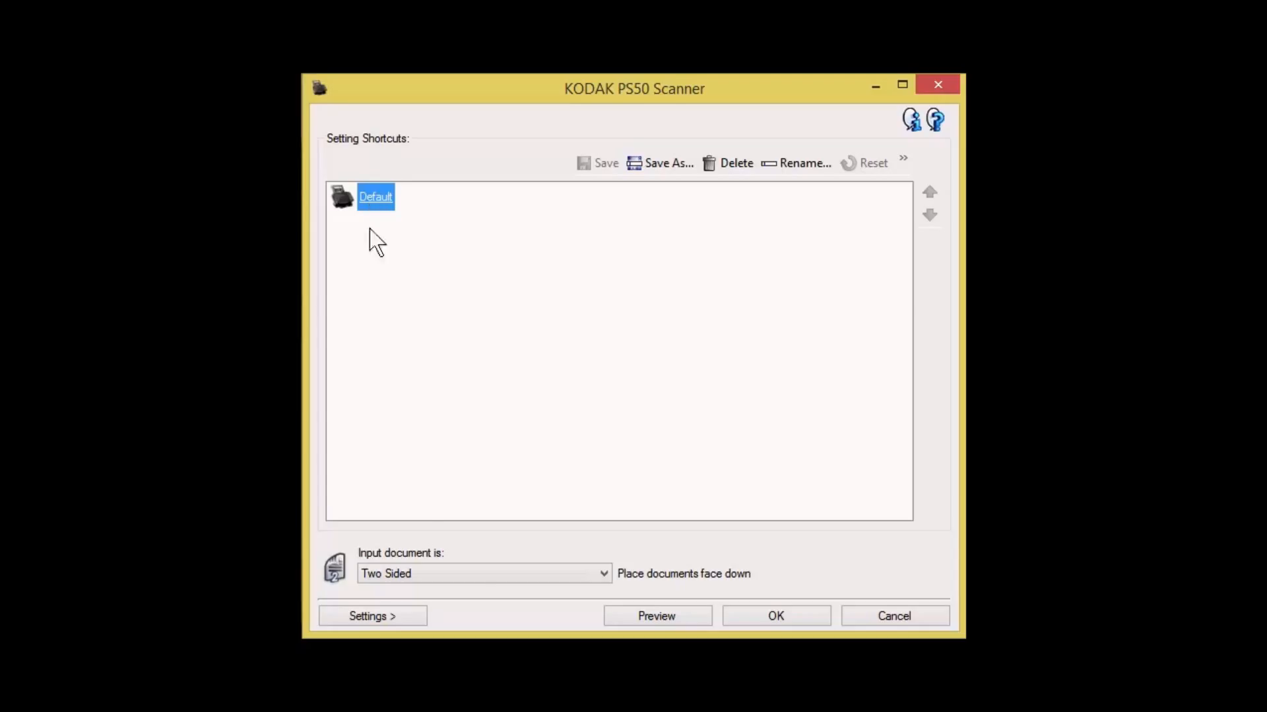
Switch the Default shortcut's input document to One Sided - Back, to One Sided - Front, and back to Two Sided
left_click(485, 576)
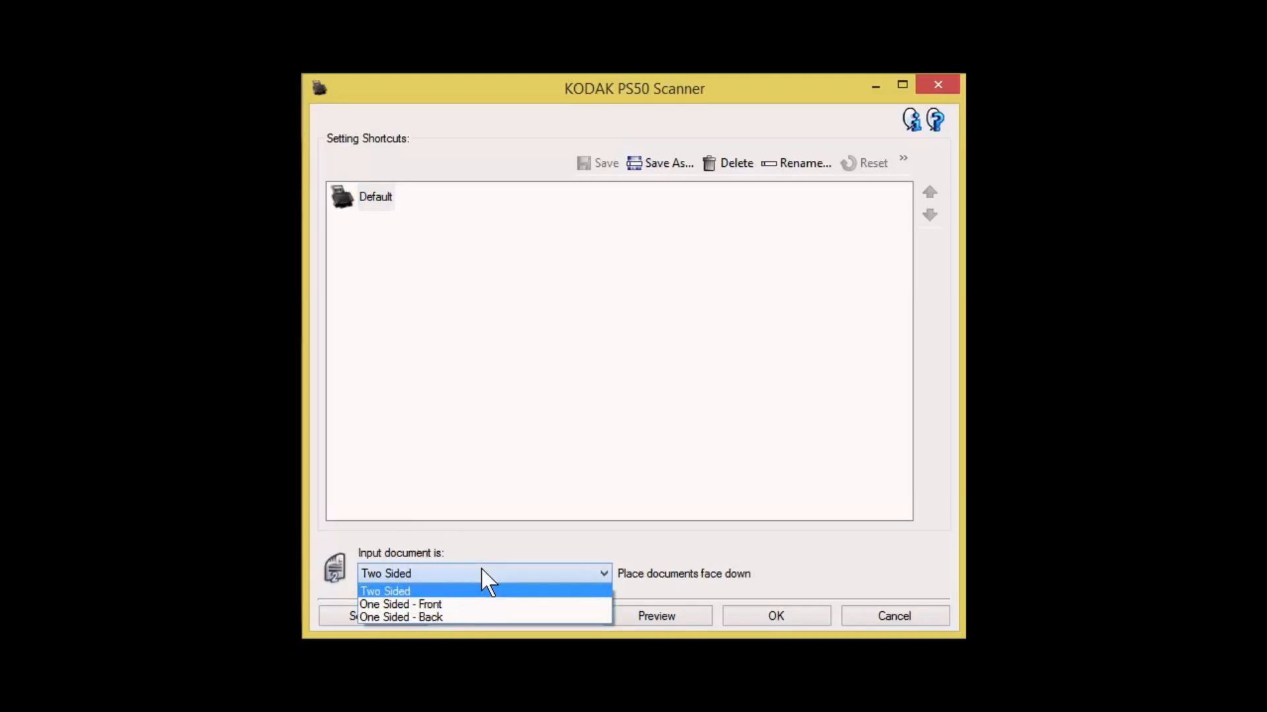
left_click(456, 619)
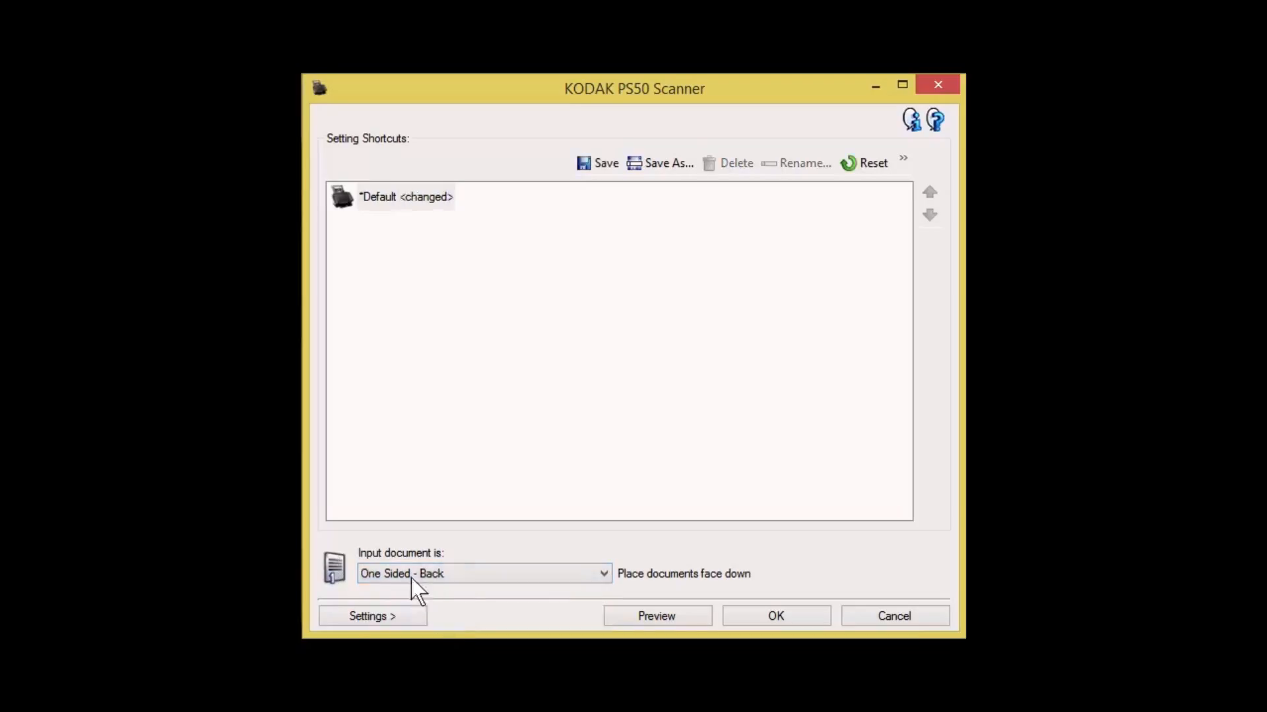
left_click(444, 571)
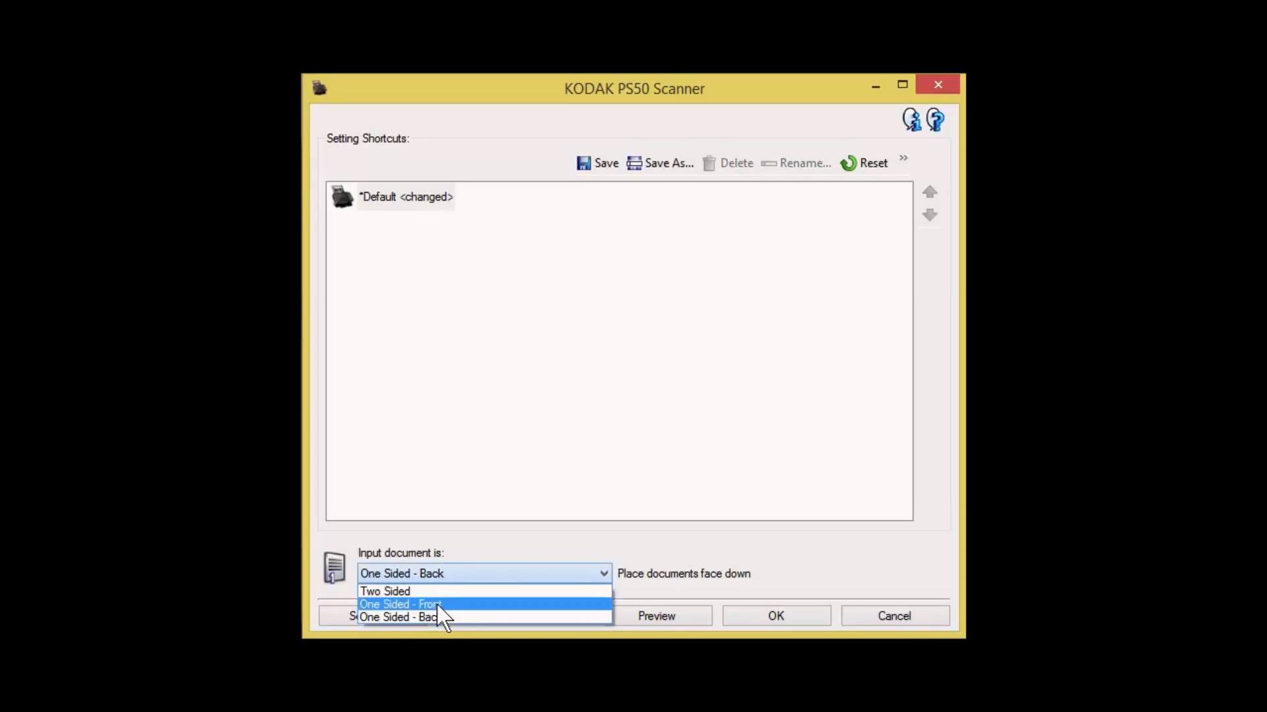
left_click(437, 605)
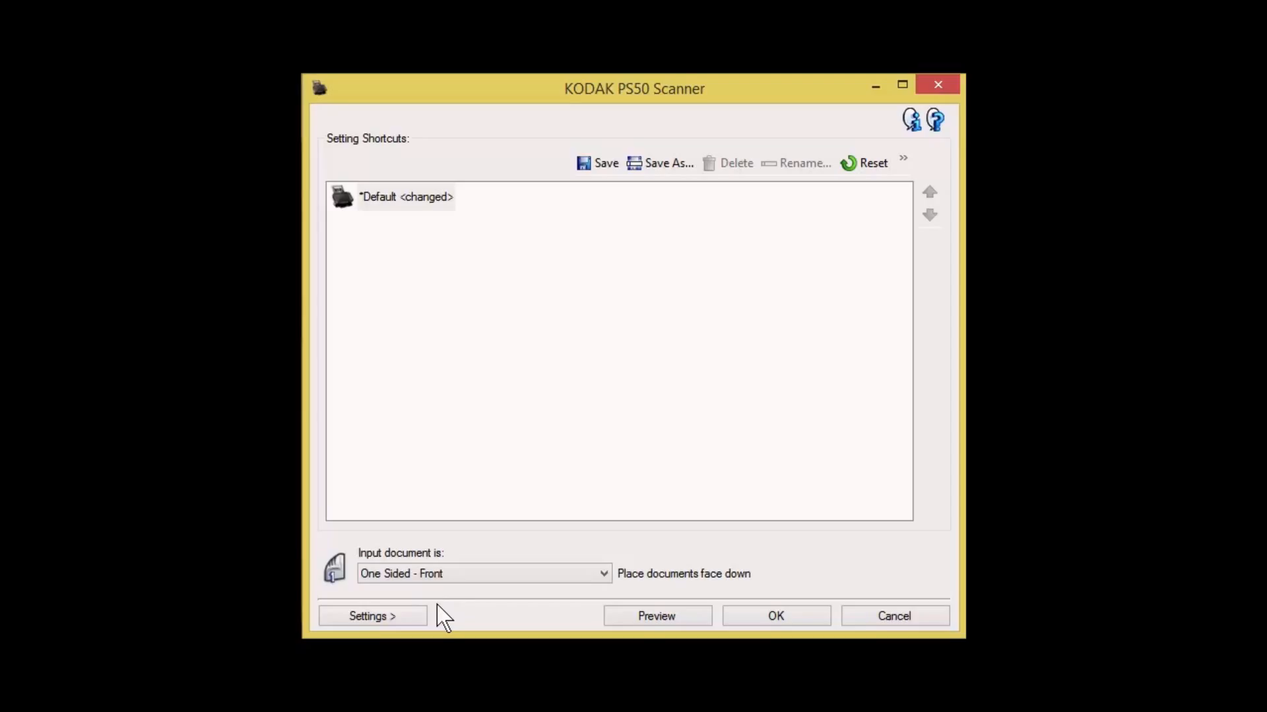
left_click(455, 581)
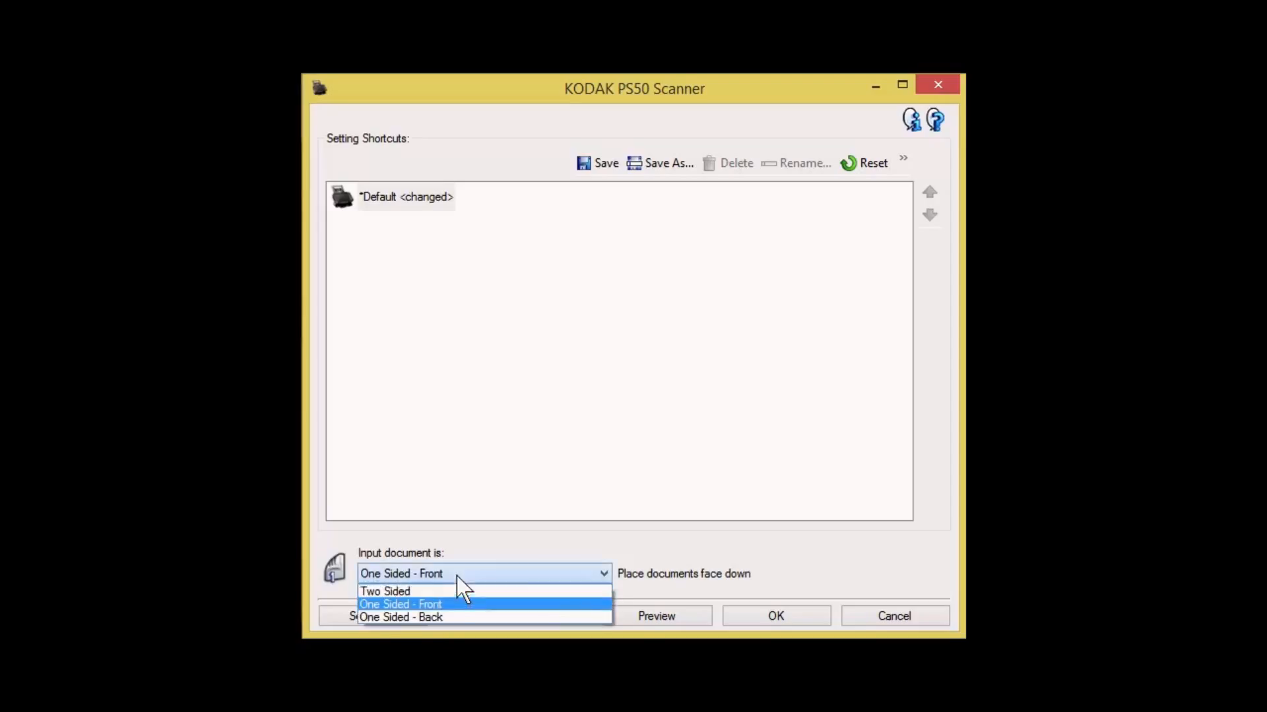
left_click(458, 590)
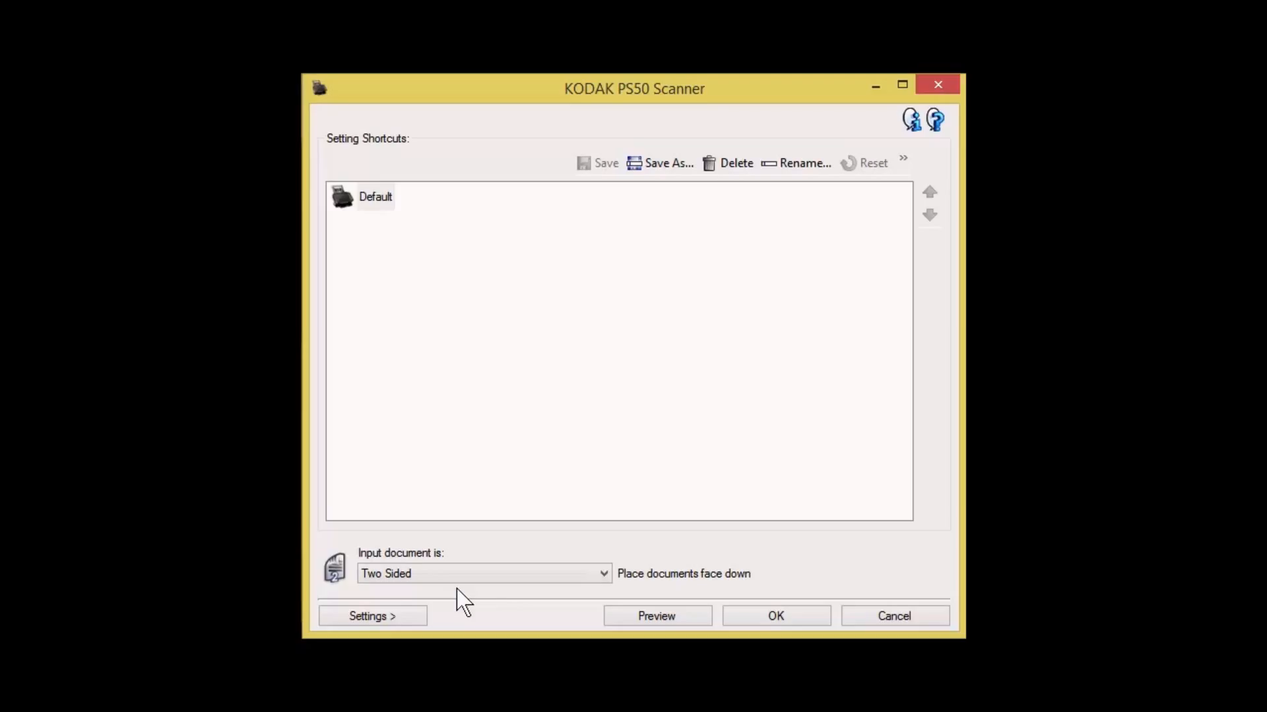
Set the Default shortcut's input document to One Sided - Back and its scan mode to Color (24-bit)
left_click(469, 573)
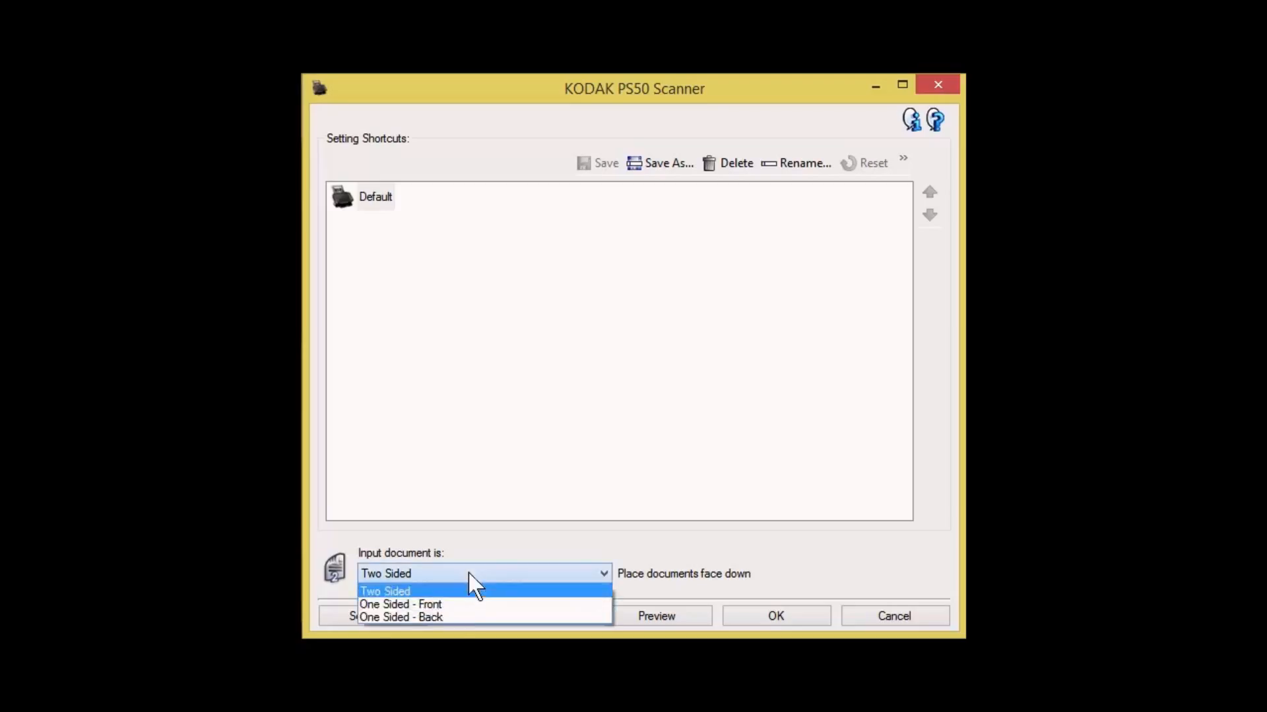
left_click(443, 617)
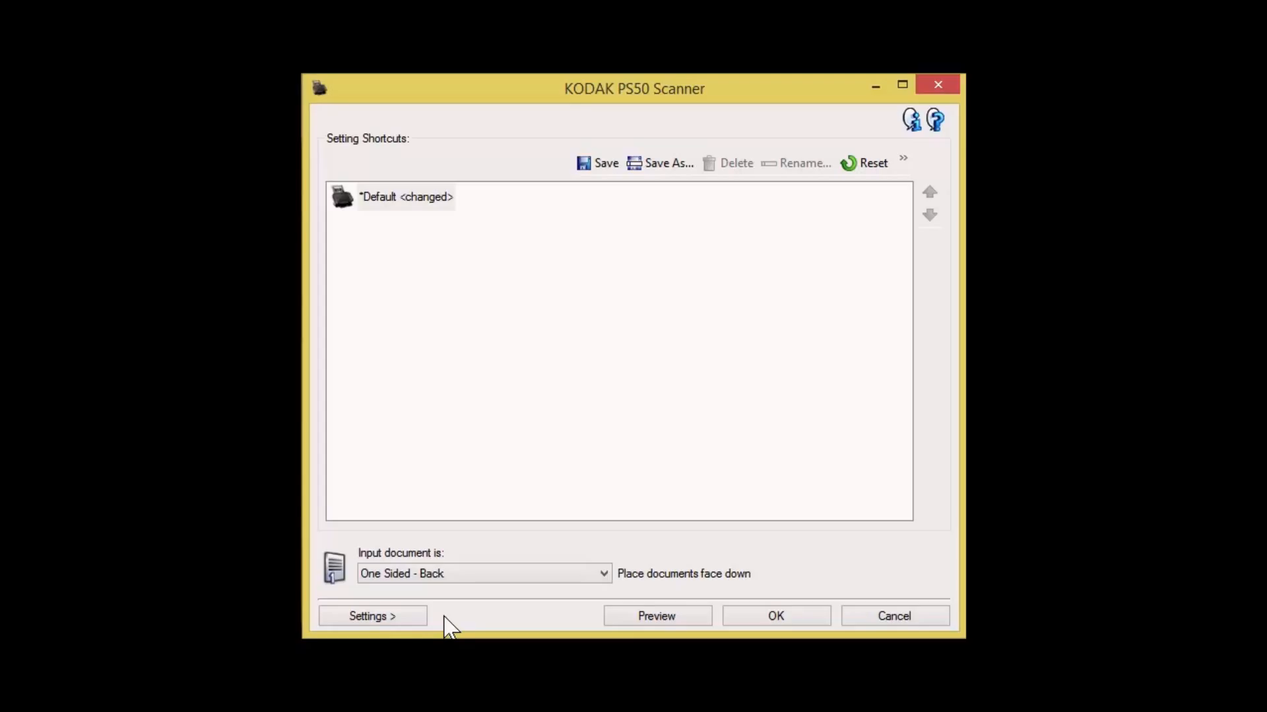
left_click(401, 617)
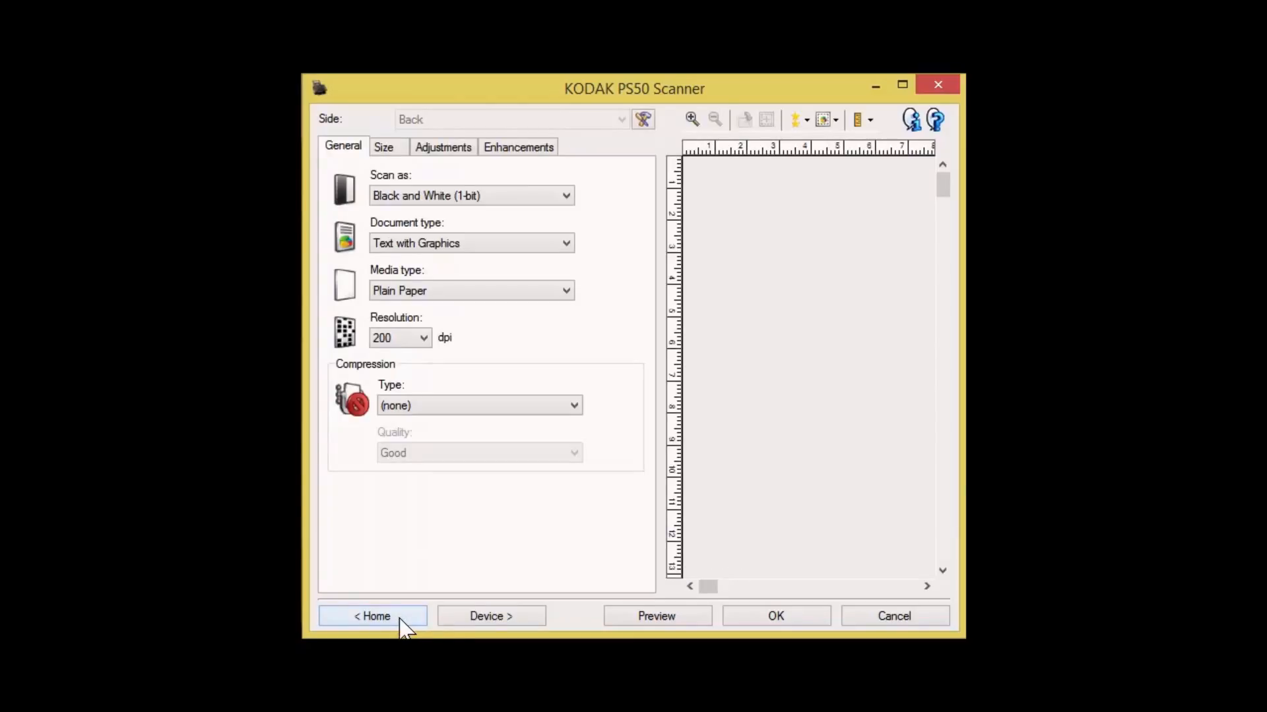
left_click(422, 194)
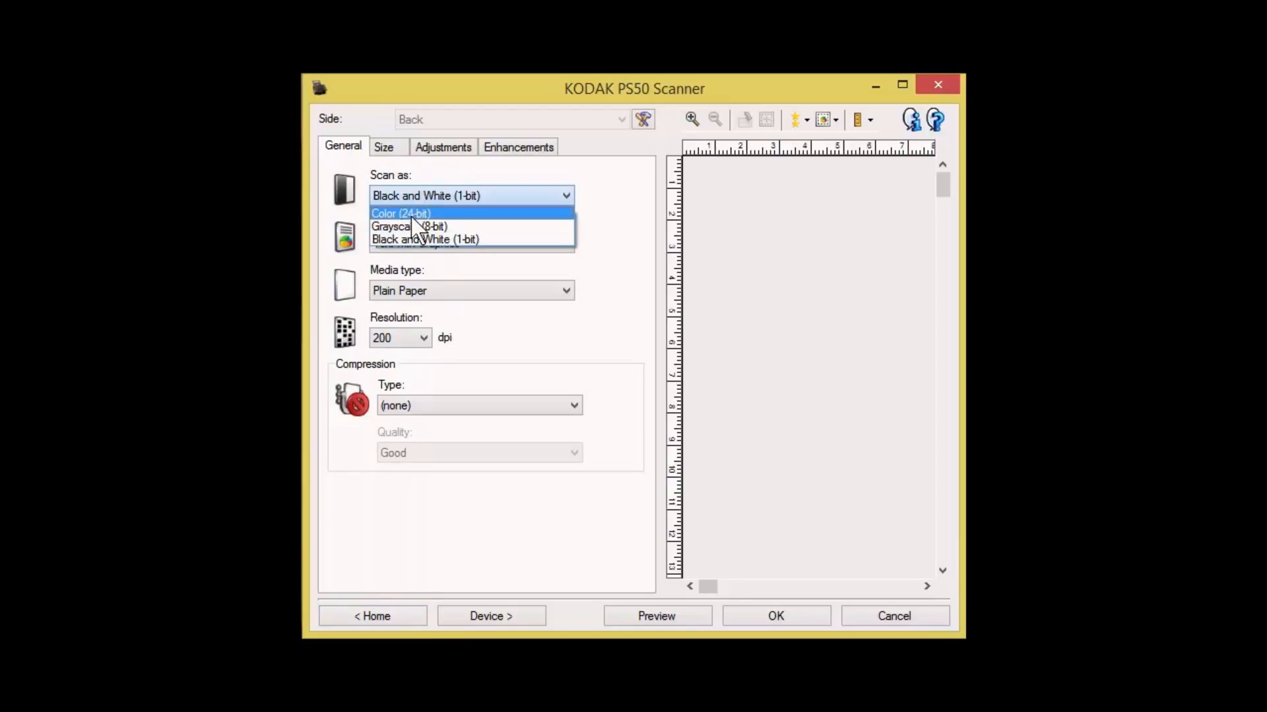
left_click(413, 217)
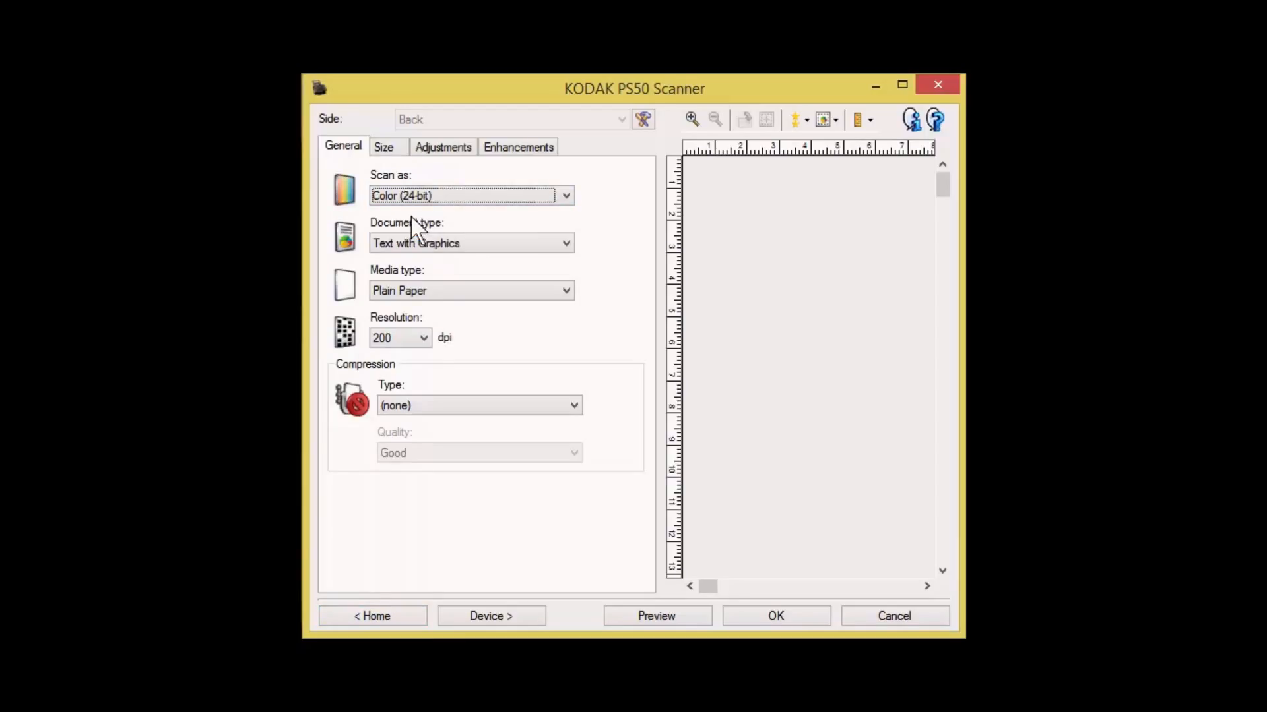
Configure the back-side scan with document type Photograph, media type Glossy Paper and a resolution of 600 dpi
left_click(432, 244)
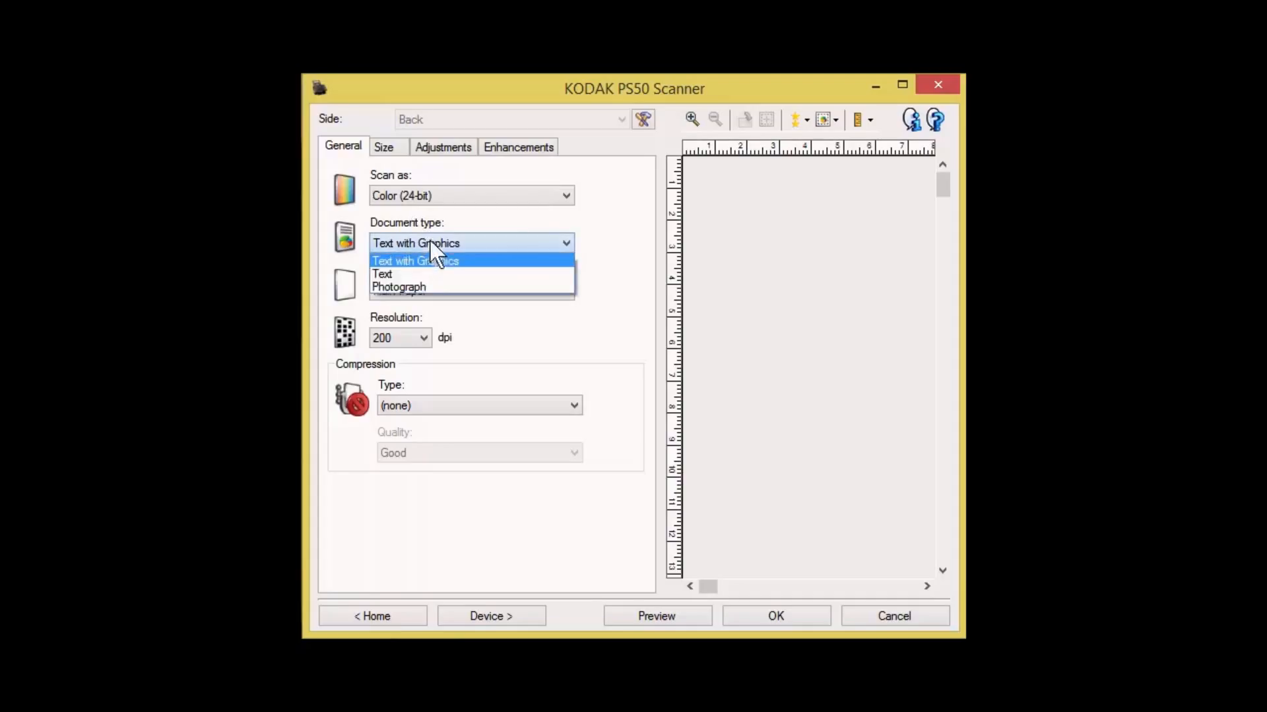
left_click(407, 288)
left_click(405, 288)
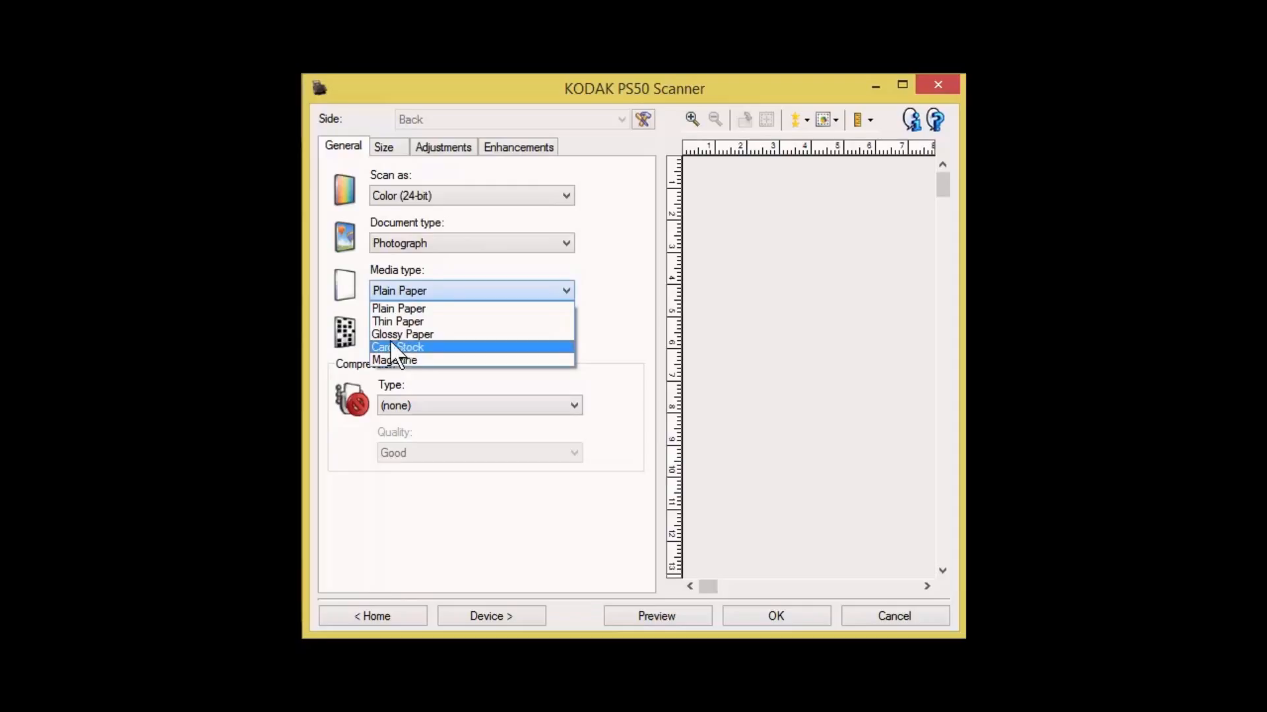
left_click(394, 336)
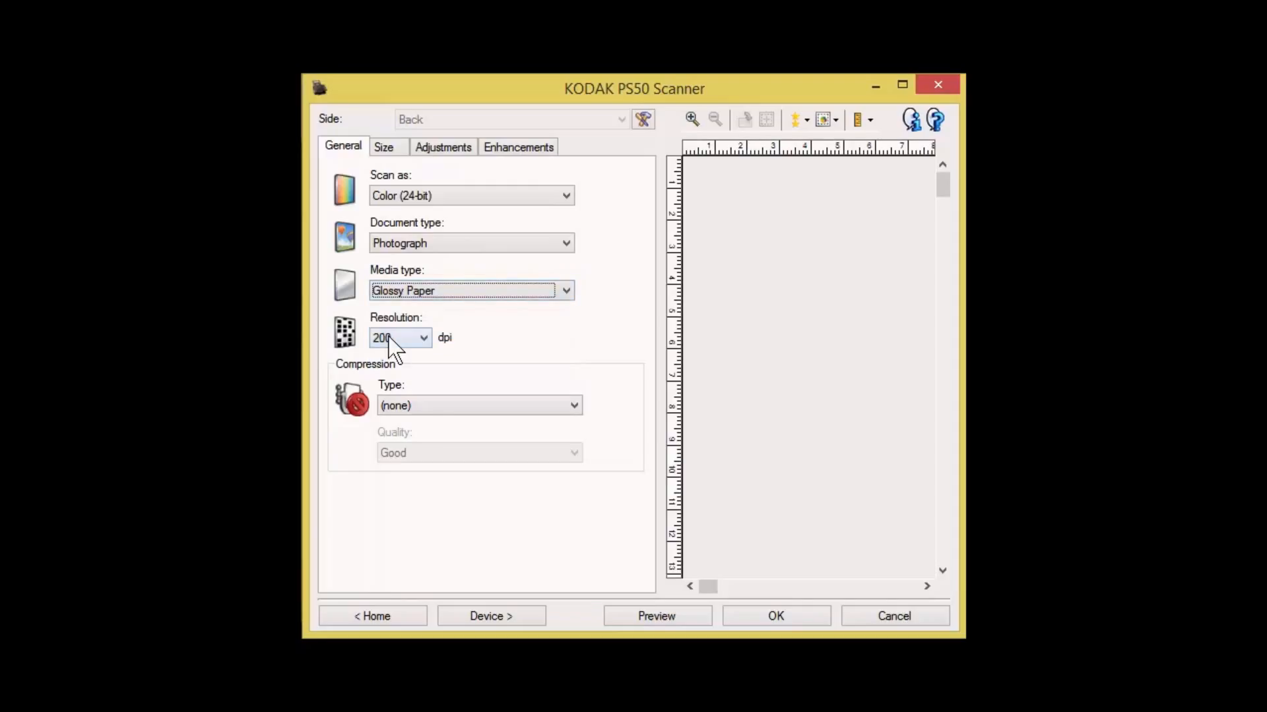
left_click(389, 339)
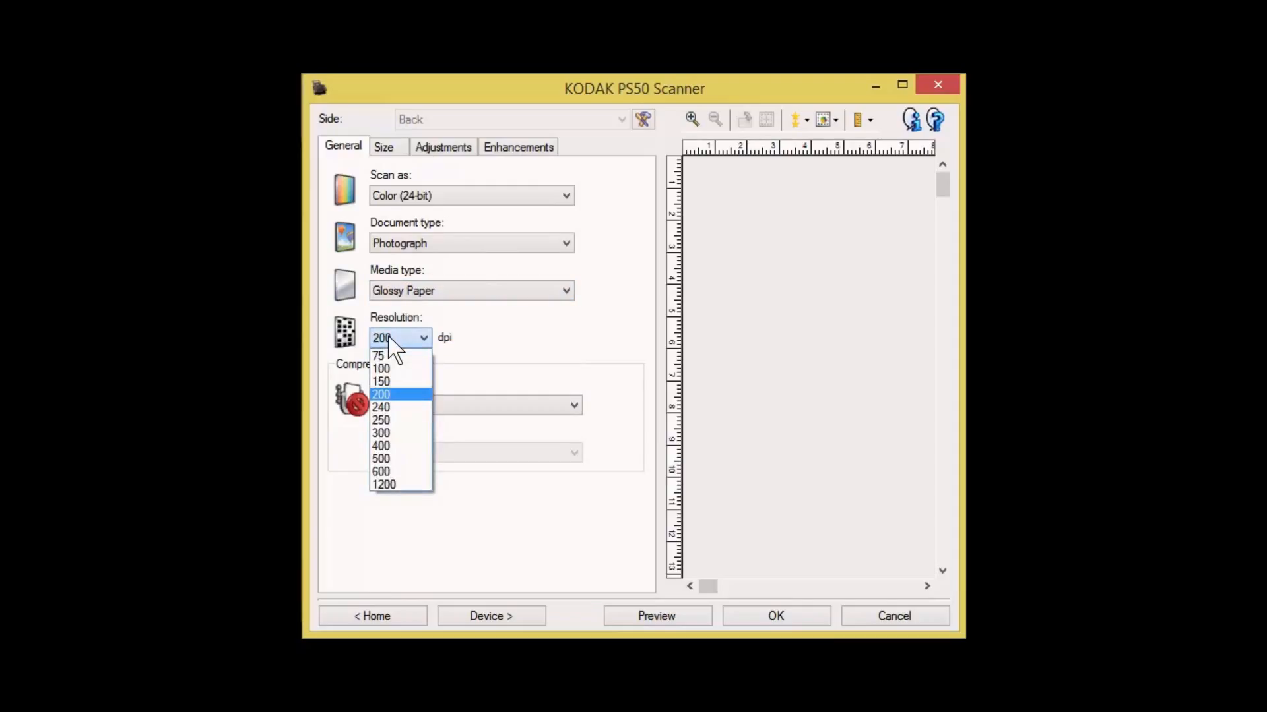
left_click(396, 473)
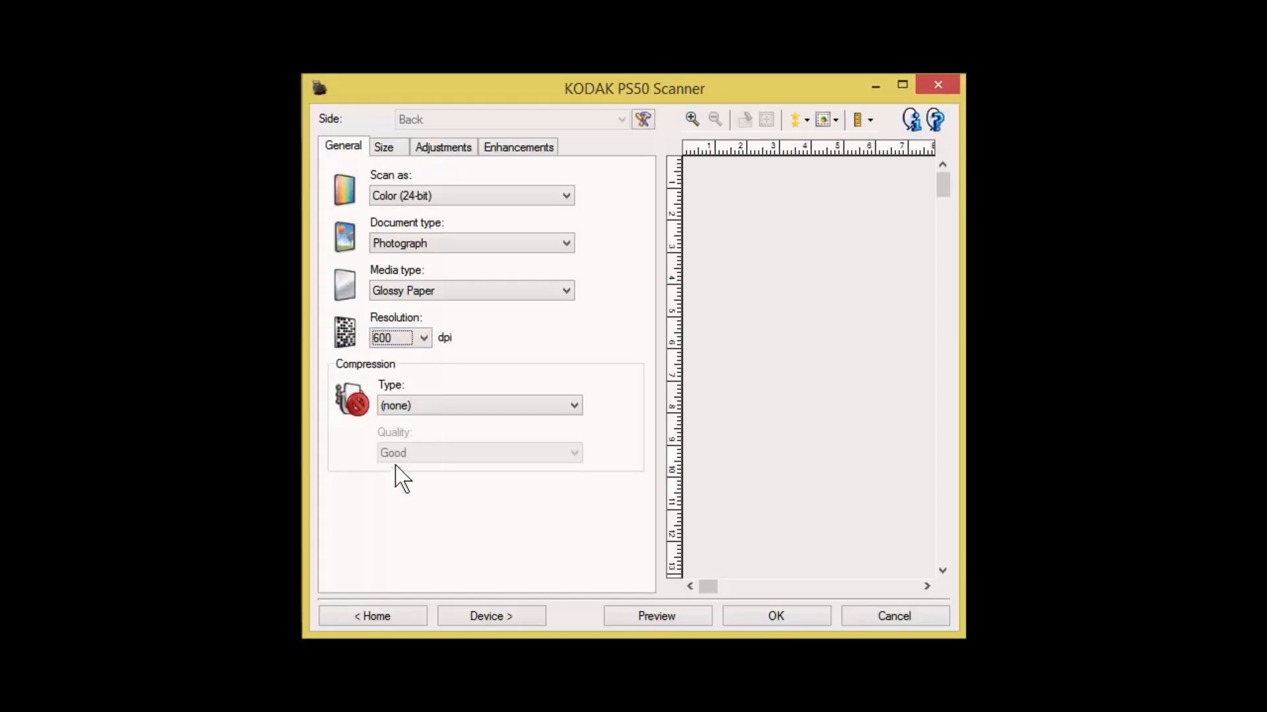
Set the back-side scan's compression type to JPEG with Superior quality
left_click(442, 407)
left_click(440, 437)
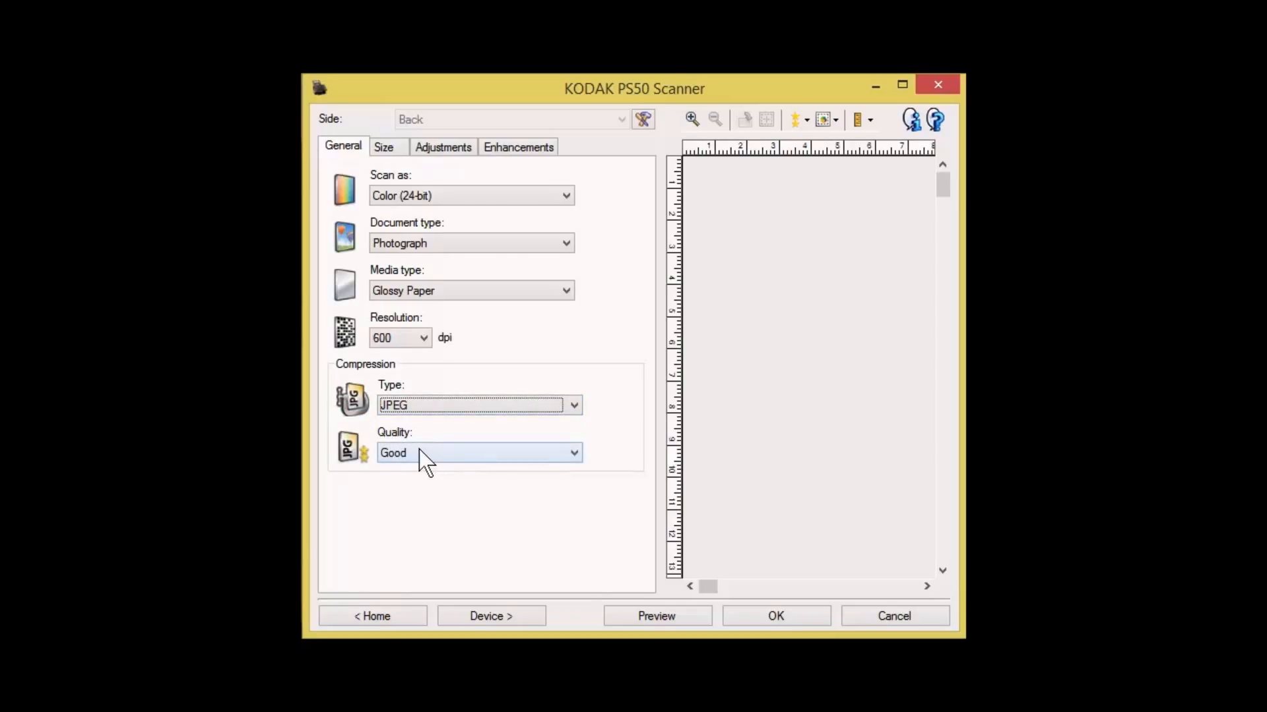
left_click(418, 450)
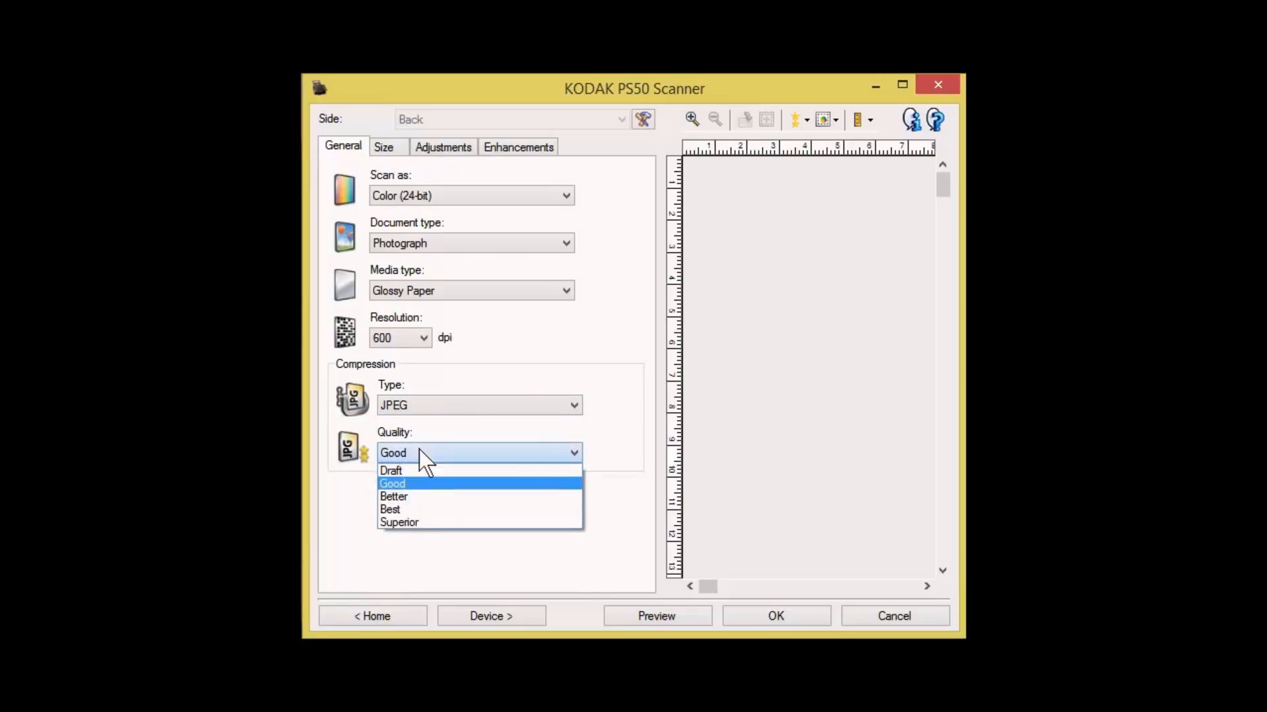
left_click(415, 524)
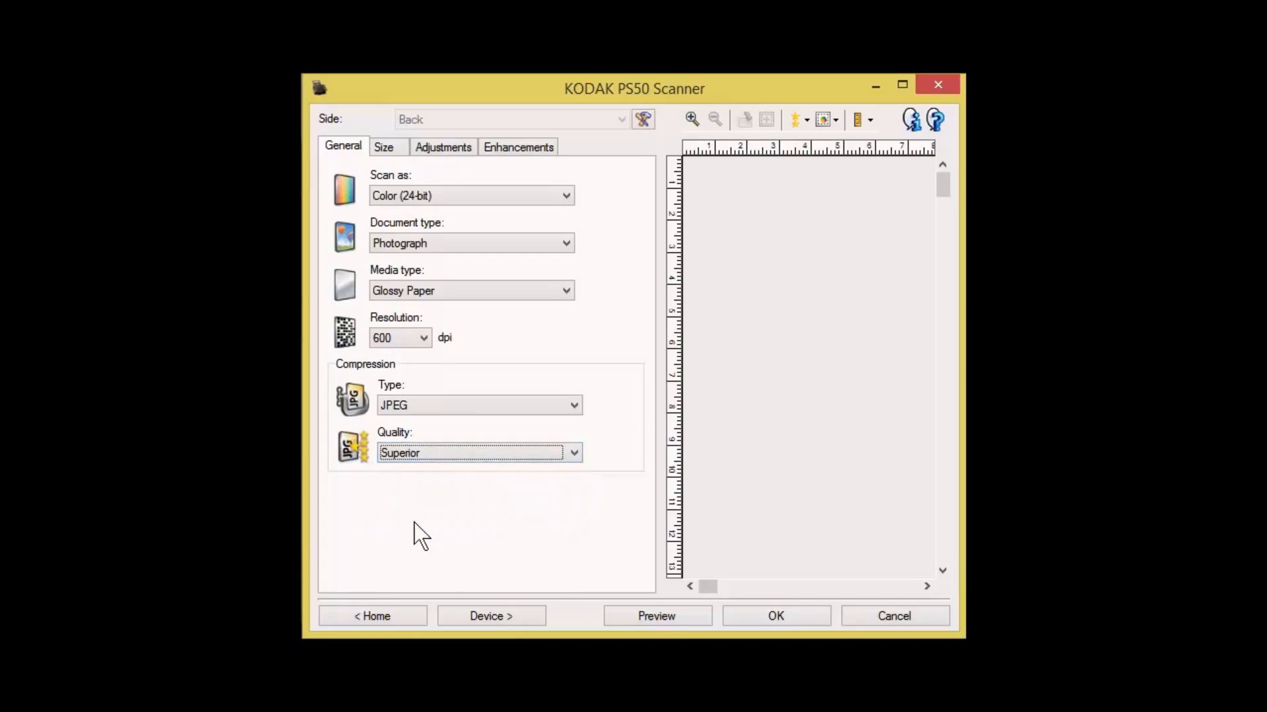
Keep the scan image size as Entire Document and set the border option to Remove
left_click(381, 145)
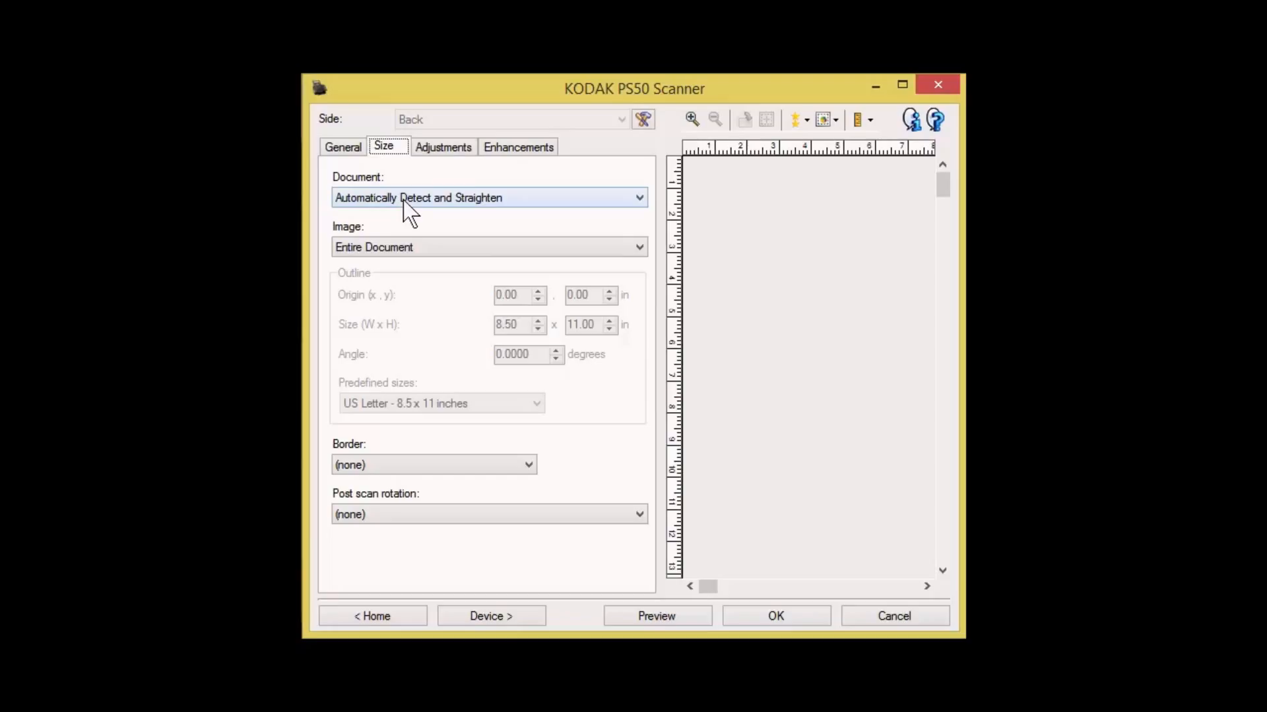
left_click(399, 248)
left_click(400, 264)
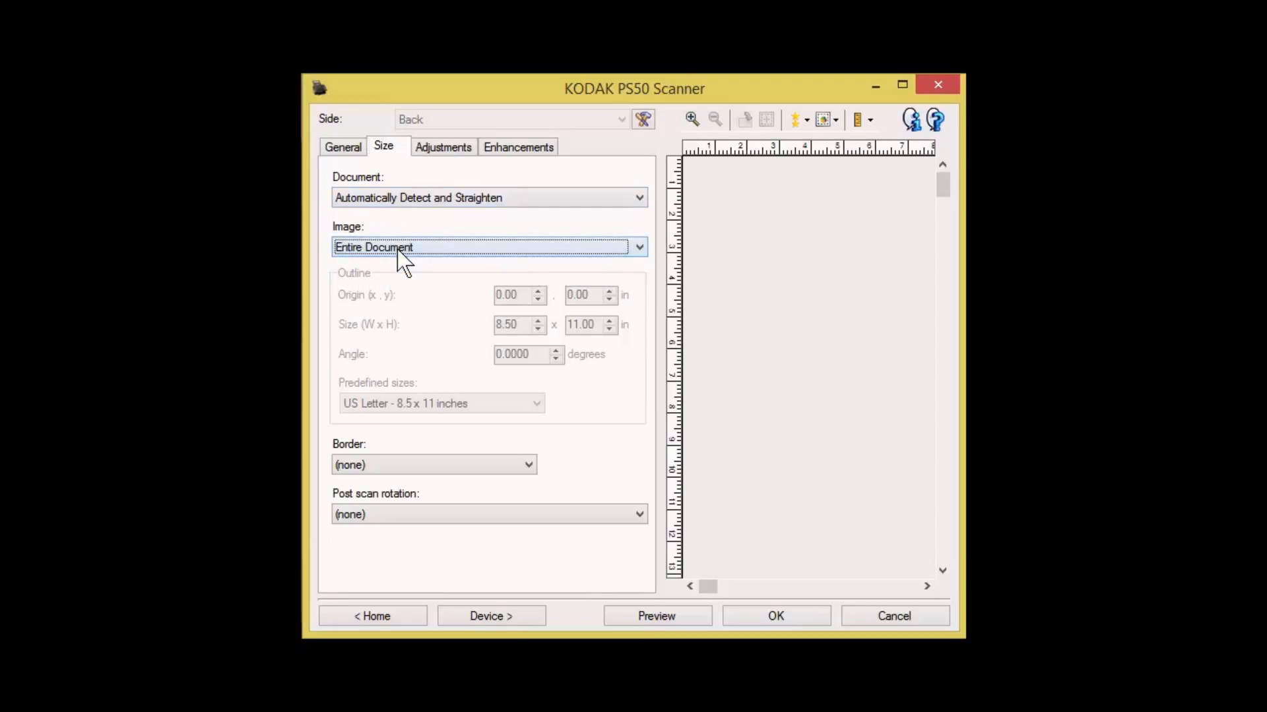
left_click(424, 466)
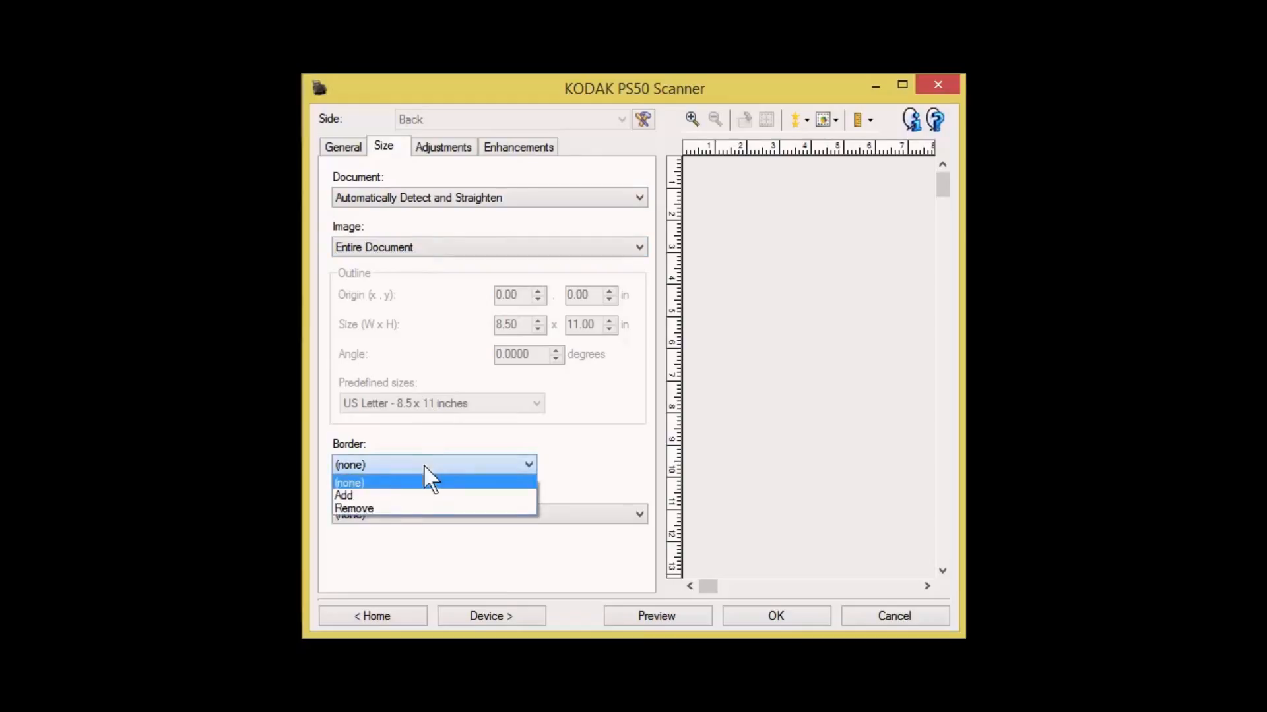
left_click(405, 508)
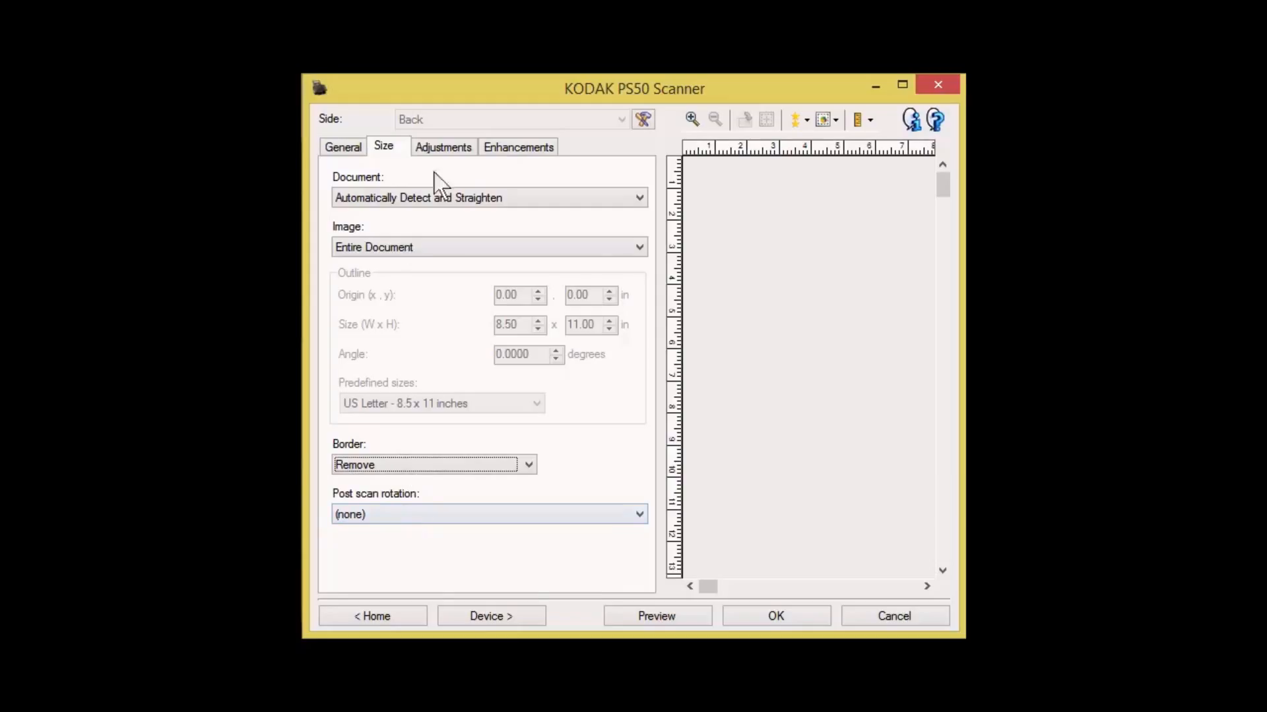
Turn off the image adjustments by setting brightness and contrast, color balance and sharpening to (none)
left_click(443, 145)
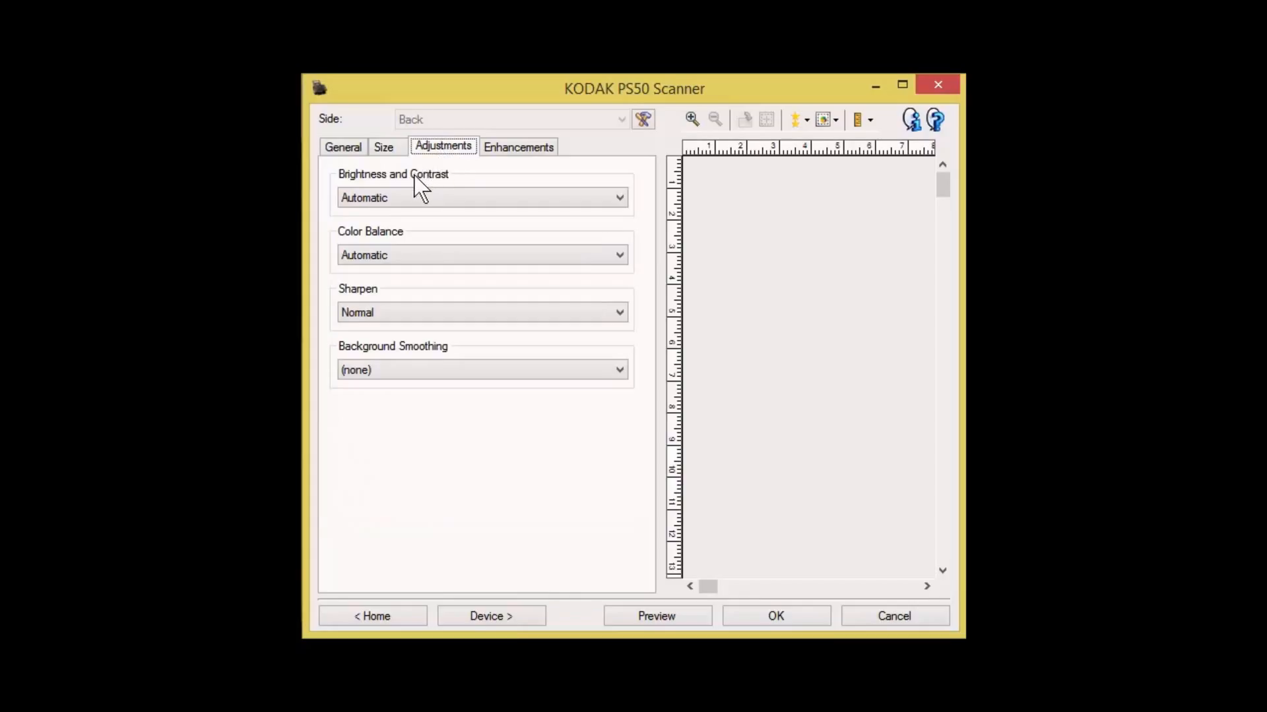
left_click(417, 196)
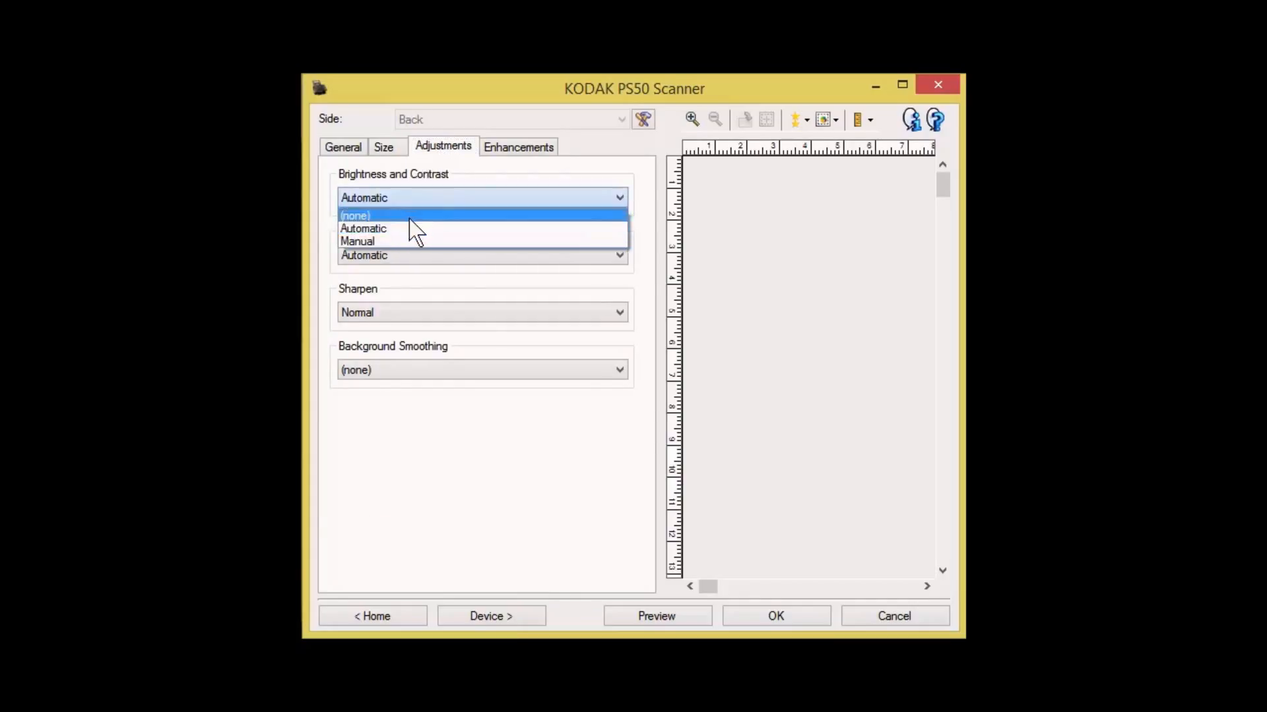
left_click(409, 216)
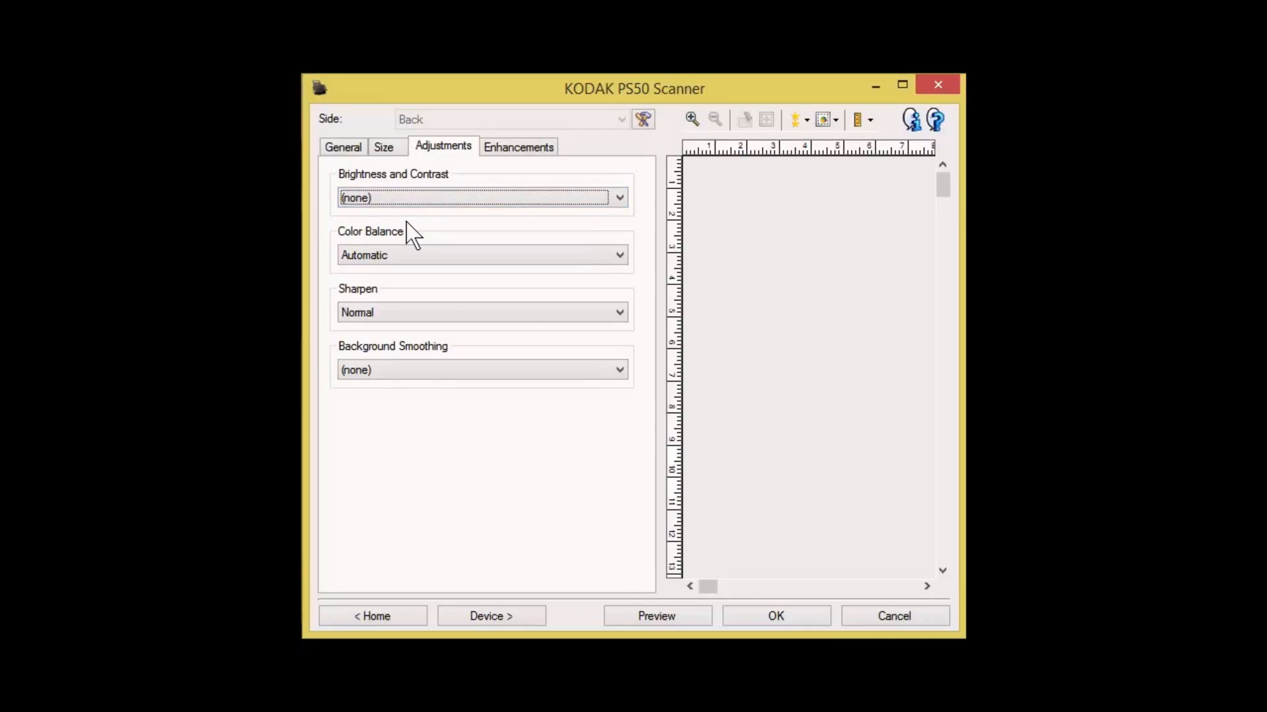
left_click(425, 254)
left_click(420, 271)
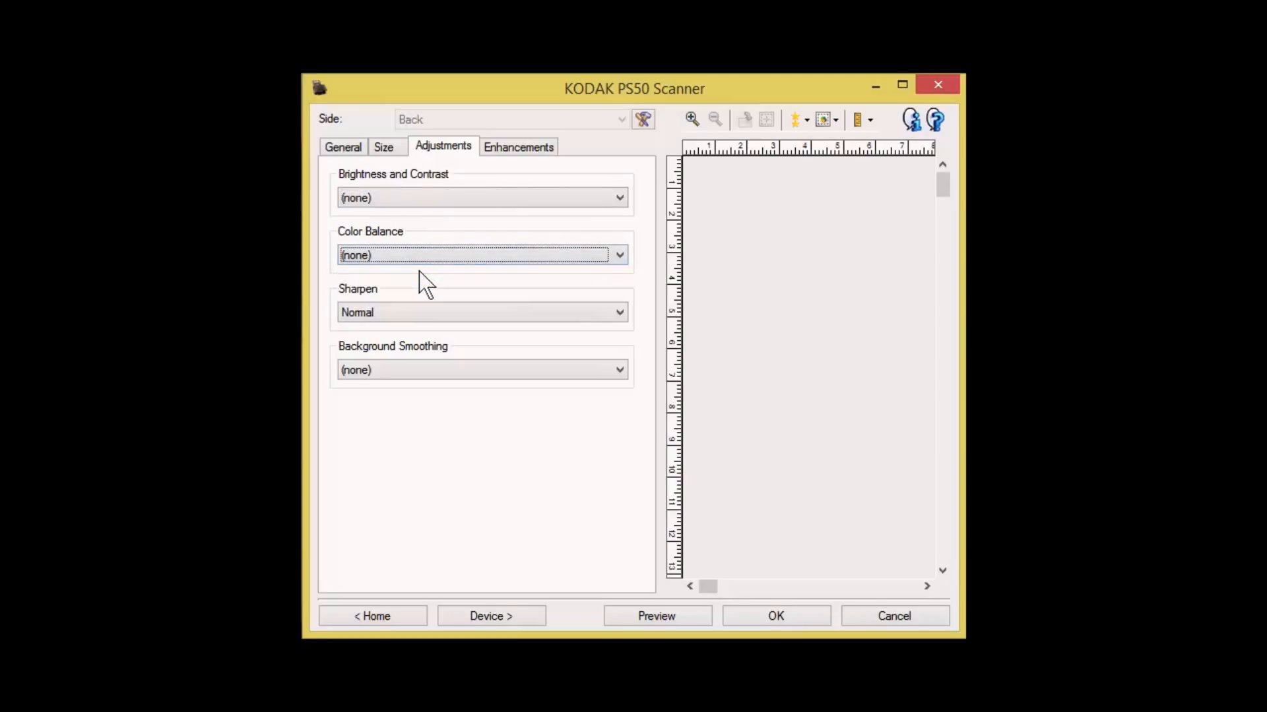
left_click(418, 308)
left_click(418, 327)
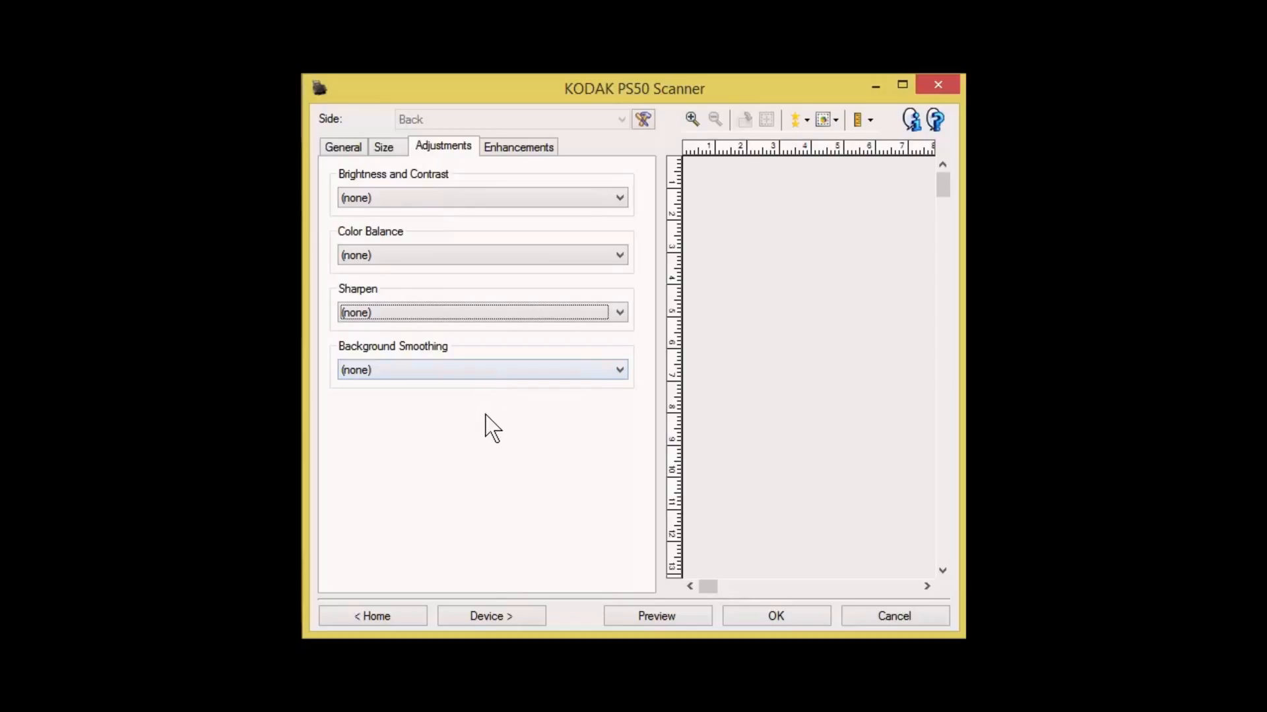
Turn off the Streak Filter and save the changed settings to the Default shortcut
left_click(500, 152)
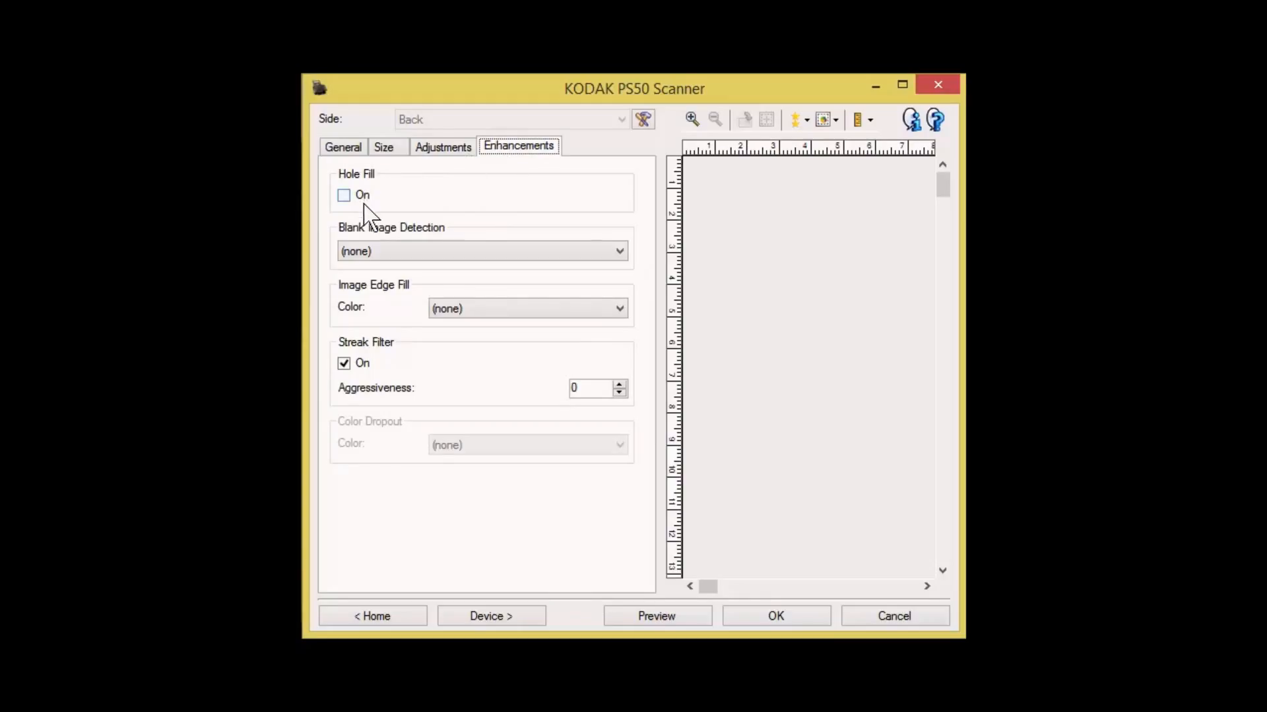
left_click(343, 365)
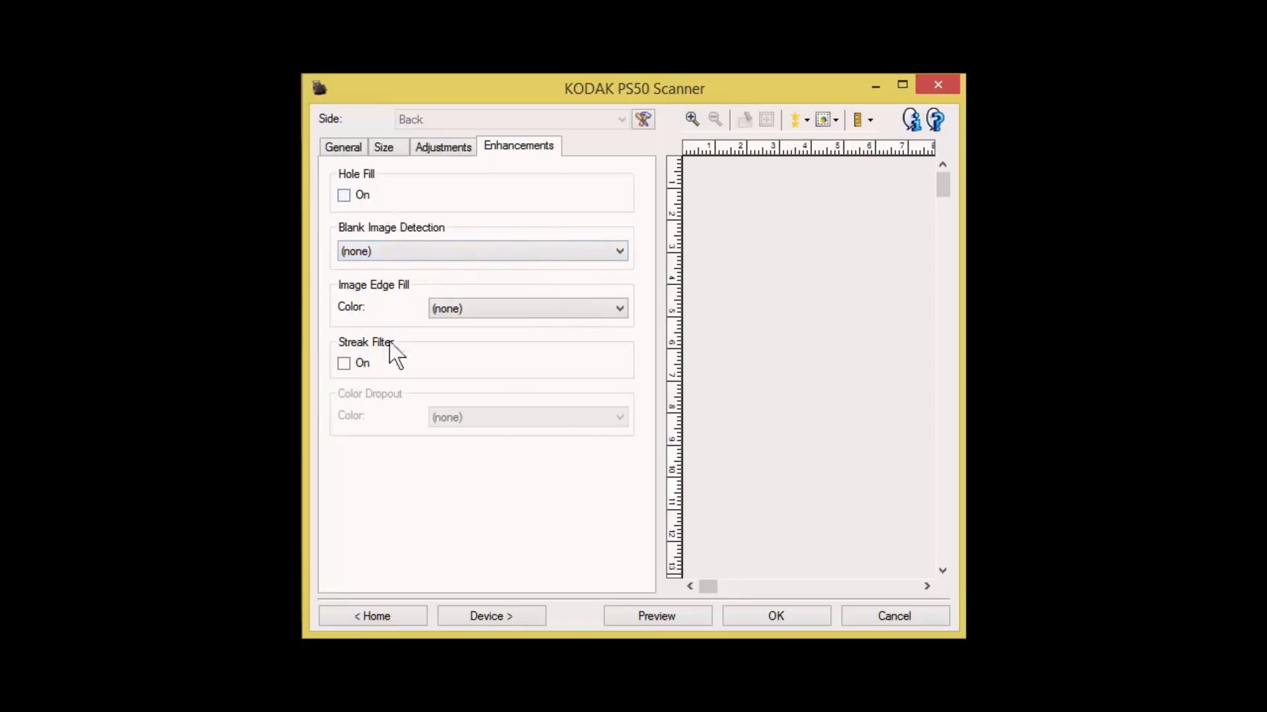
left_click(390, 615)
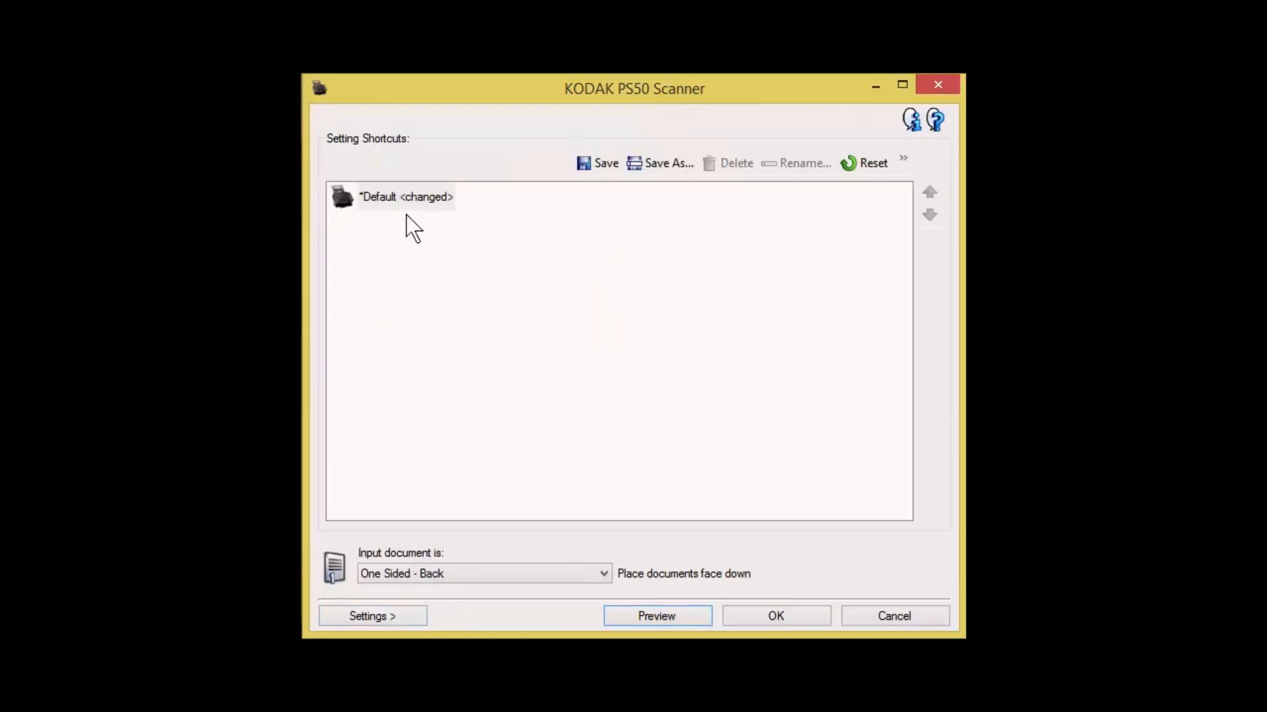
left_click(594, 165)
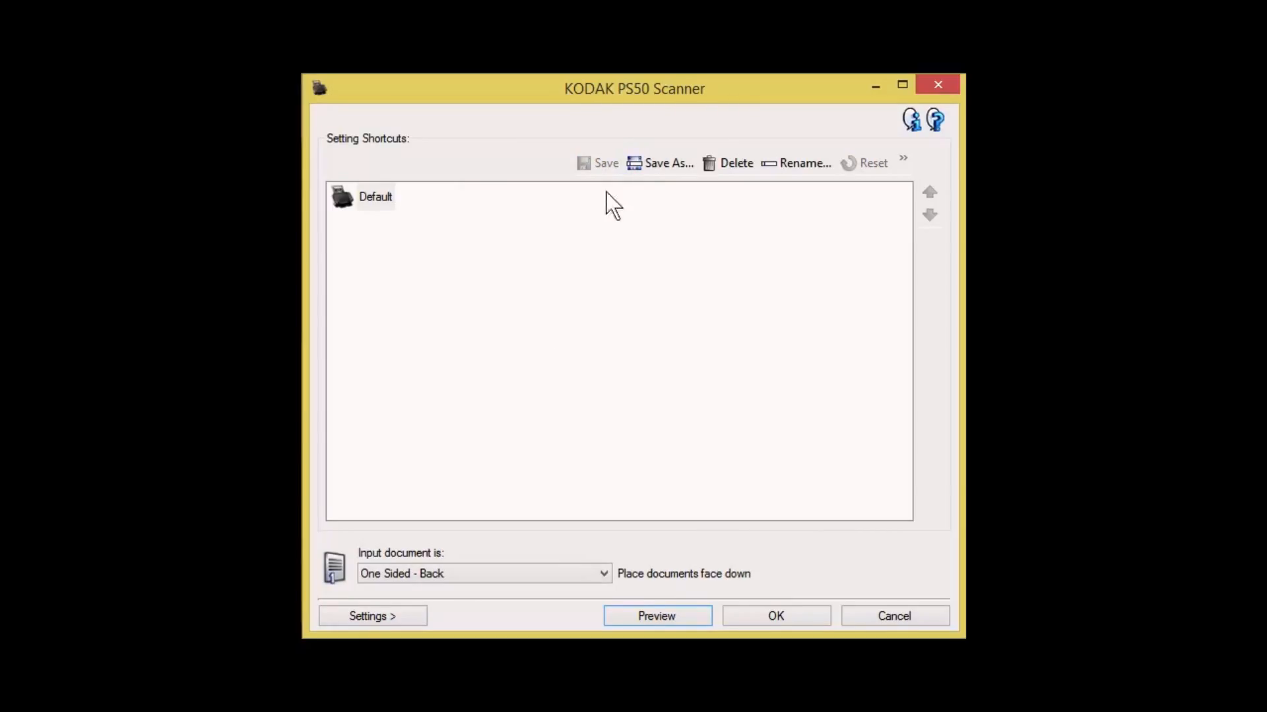
Save a copy of the Default shortcut under the name "600 dpi single sided jpeg superior"
left_click(376, 198)
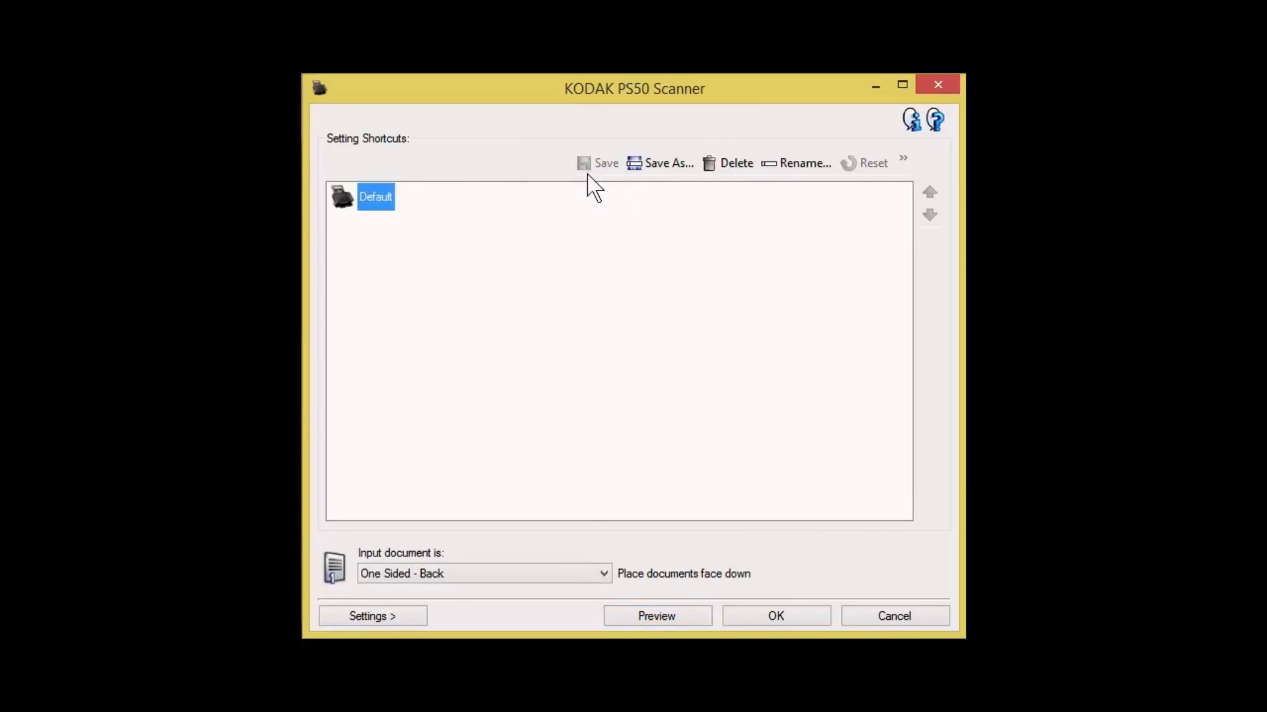
left_click(648, 165)
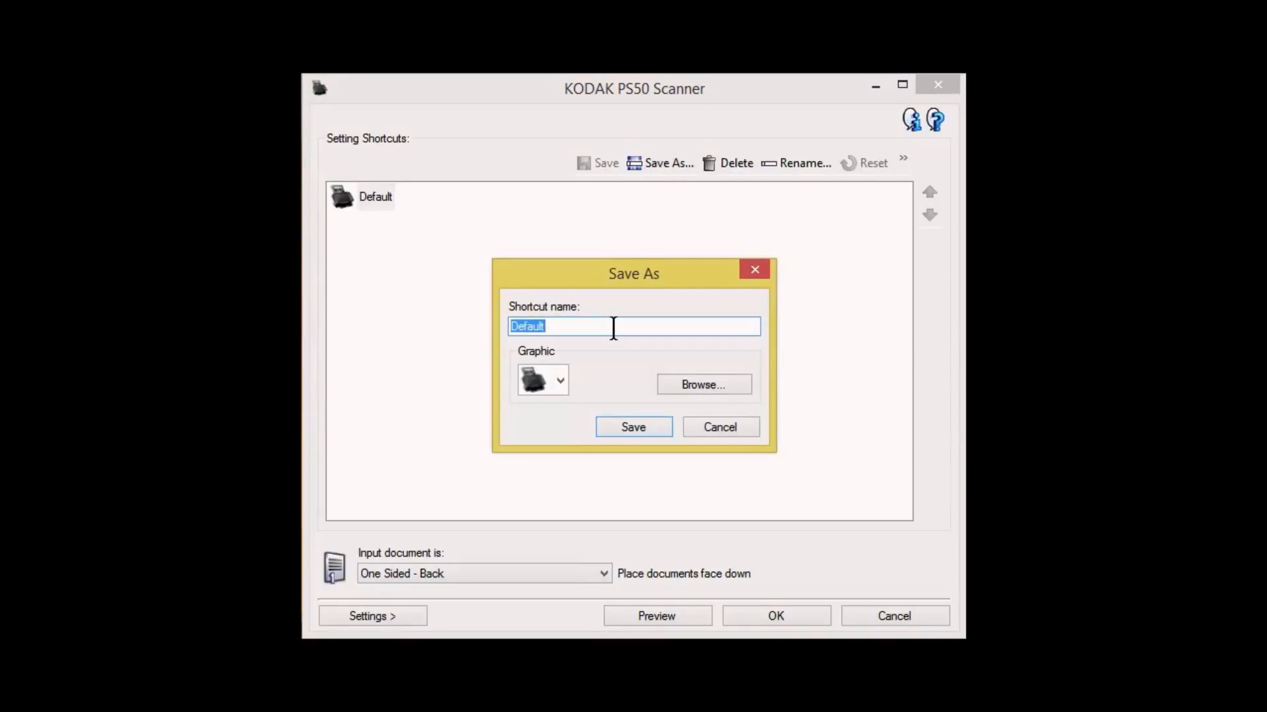
type("600")
type(" dpi ")
type("si")
type("ngle")
type(" di")
key("BackSpace")
key("BackSpace")
type("sided")
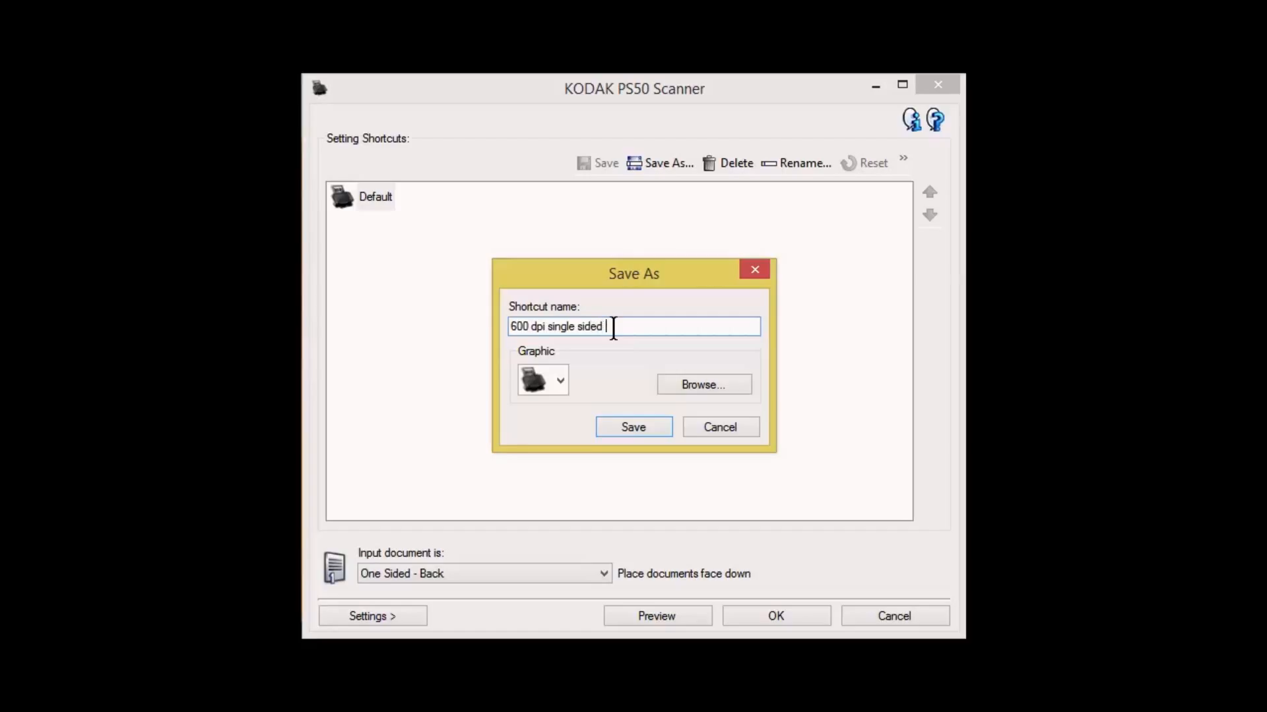
type(" jpeg superior")
left_click(644, 429)
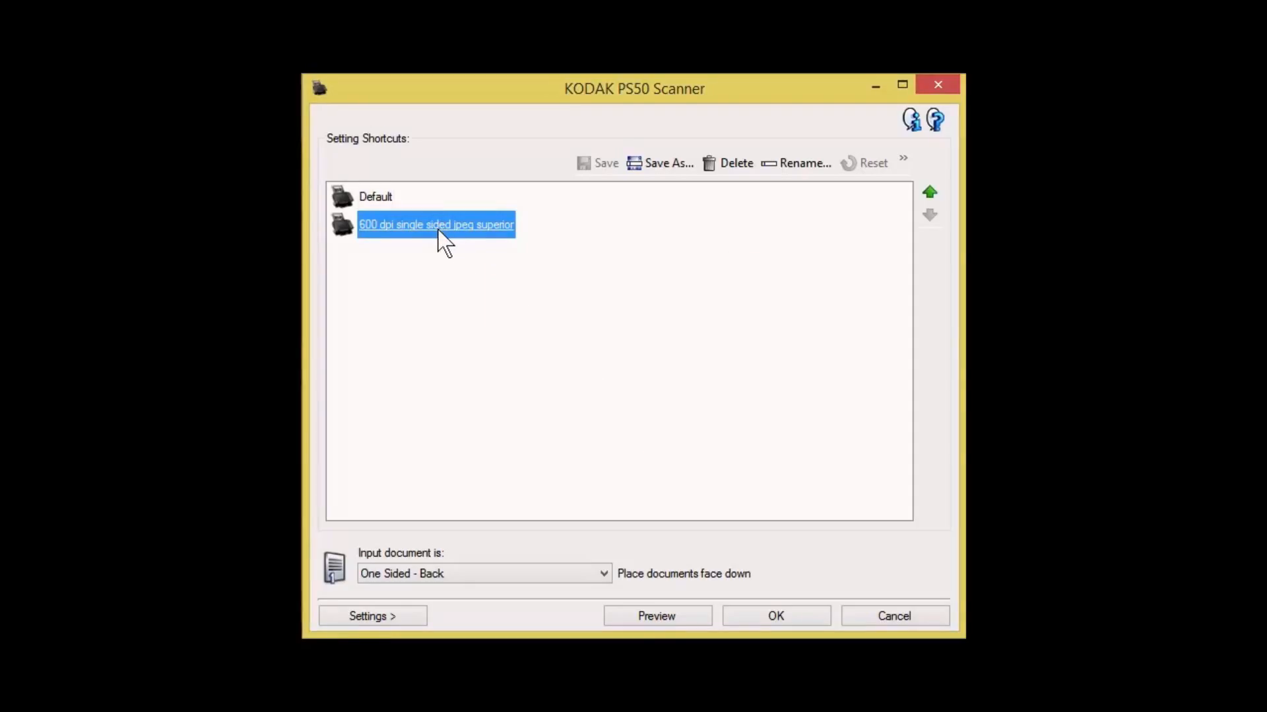